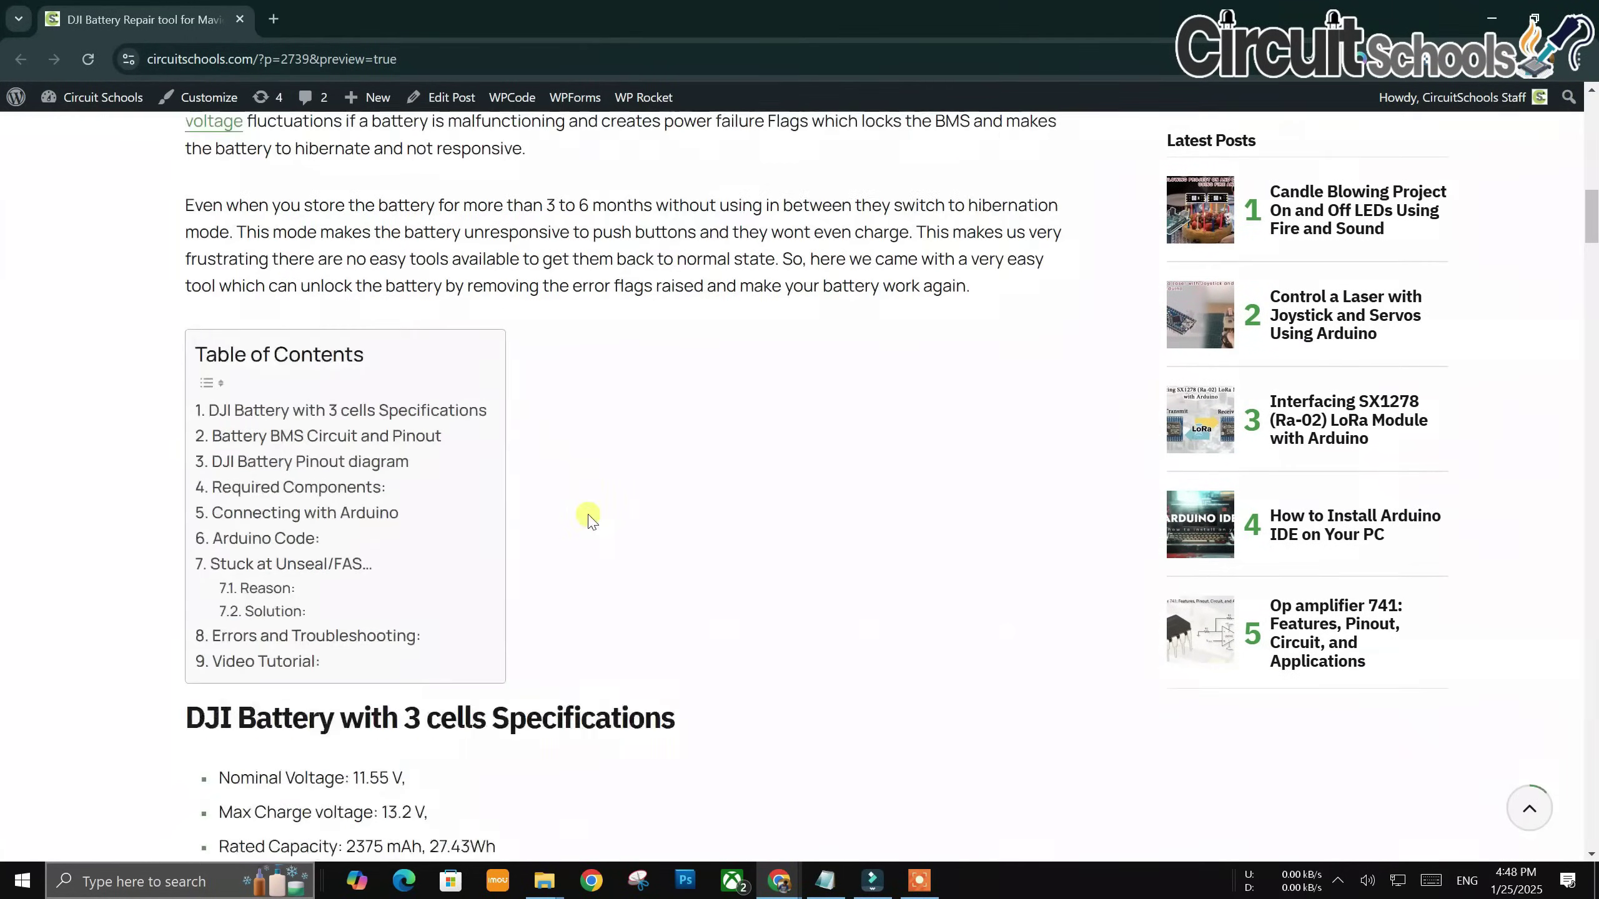
- Scroll the DJI battery post past the pinout diagram to the Connecting with Arduino wiring
scroll(588, 518, "down", 8)
scroll(630, 498, "down", 6)
scroll(681, 461, "down", 6)
scroll(623, 485, "down", 1)
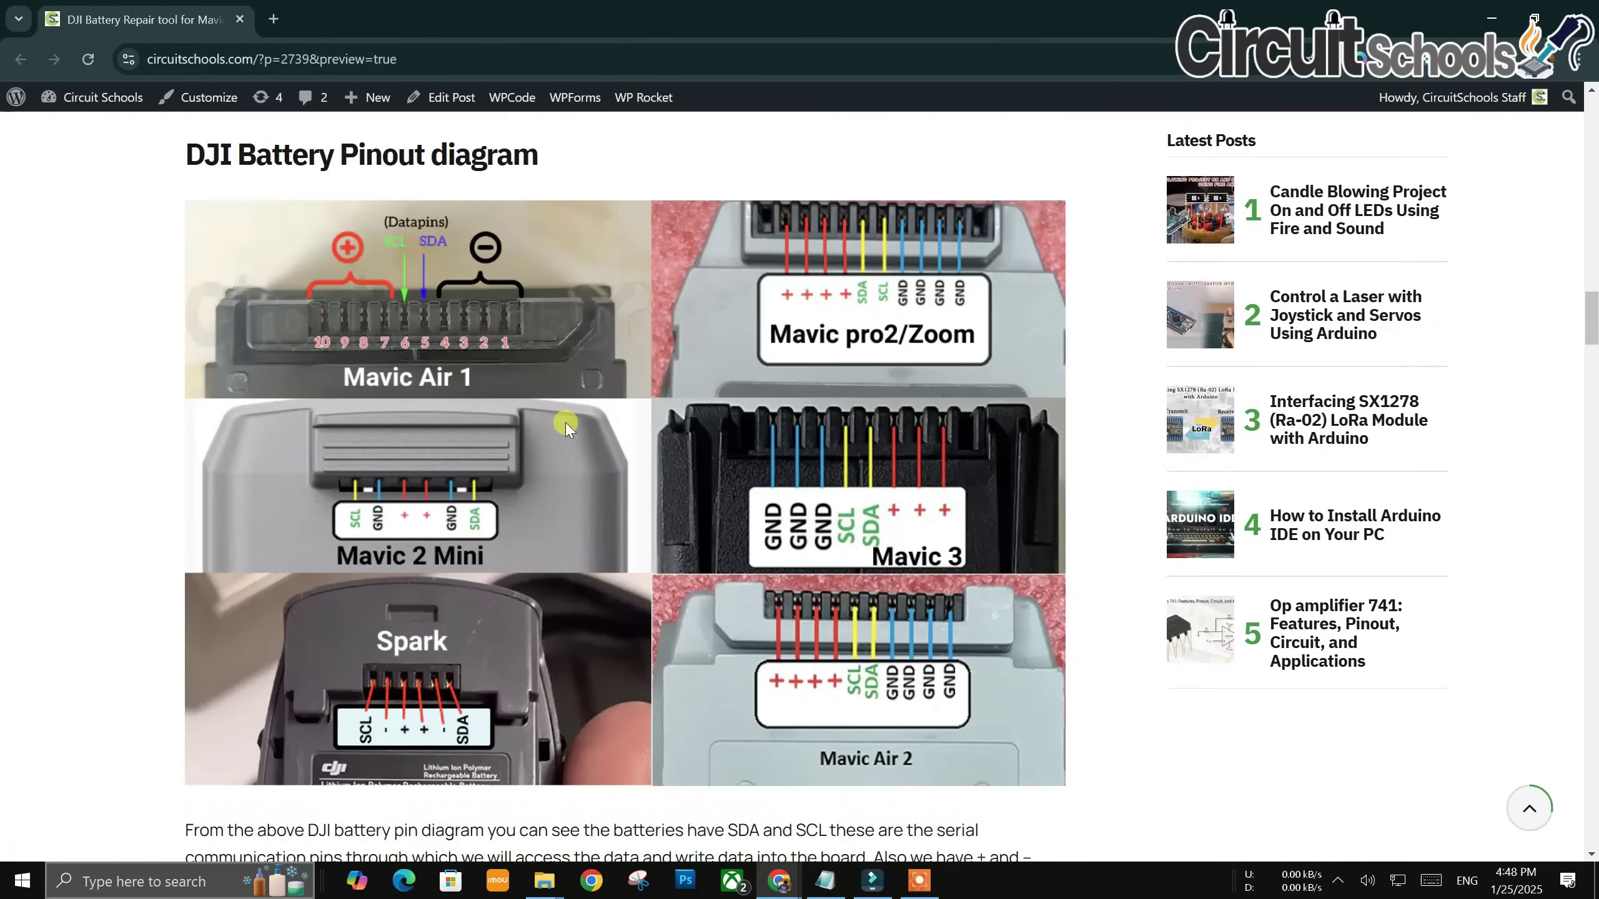
scroll(624, 485, "down", 4)
scroll(623, 485, "down", 3)
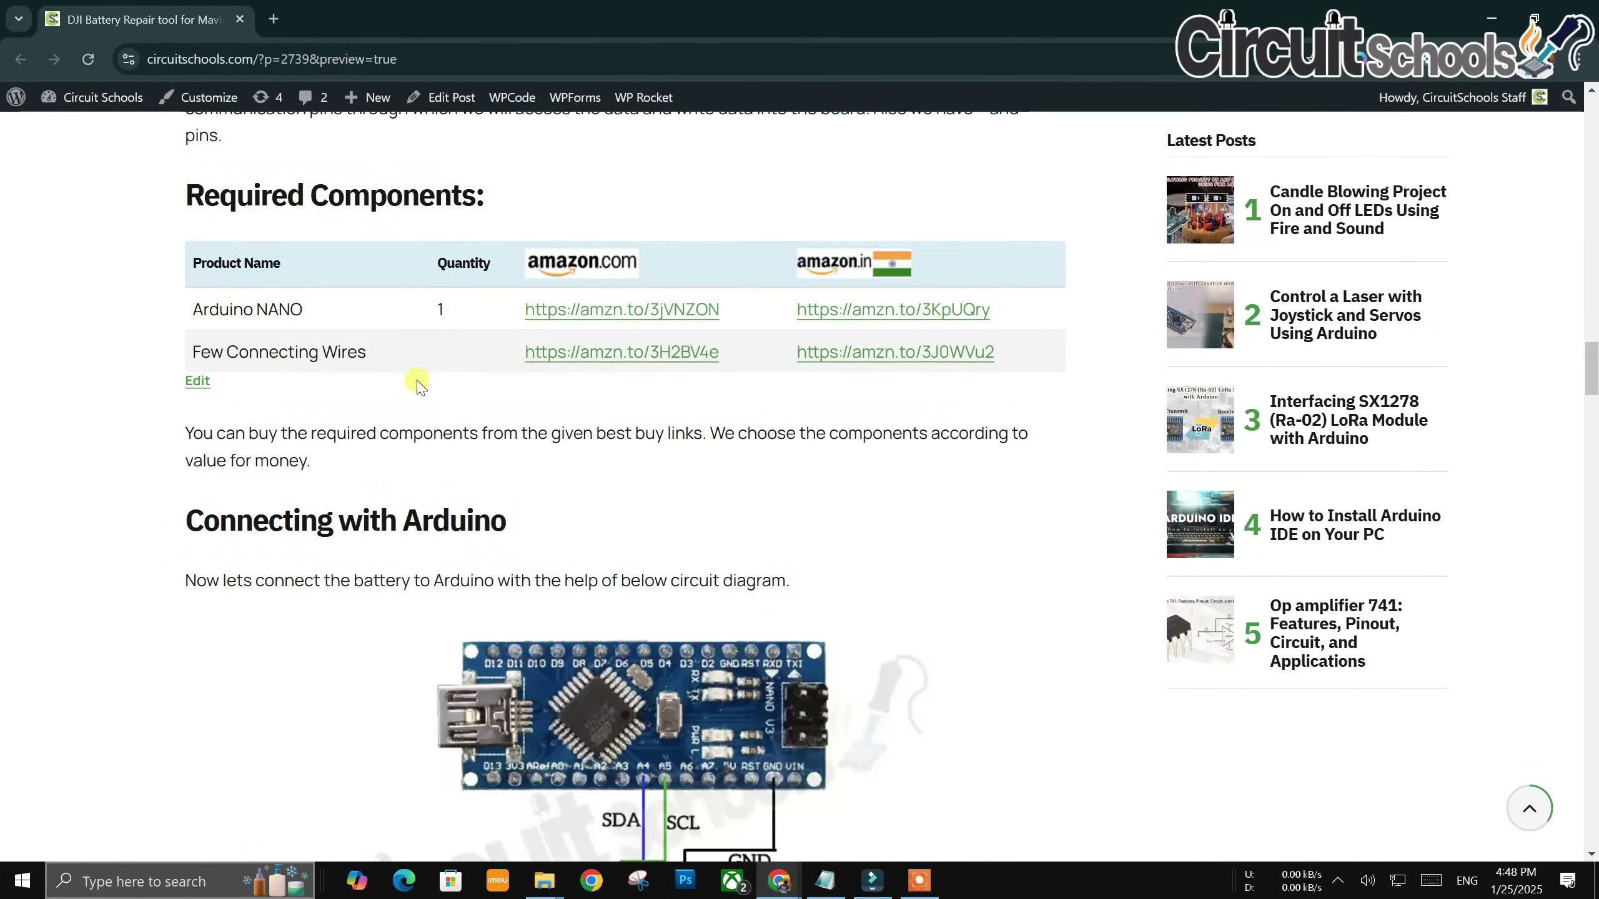
scroll(421, 390, "down", 3)
scroll(428, 408, "down", 2)
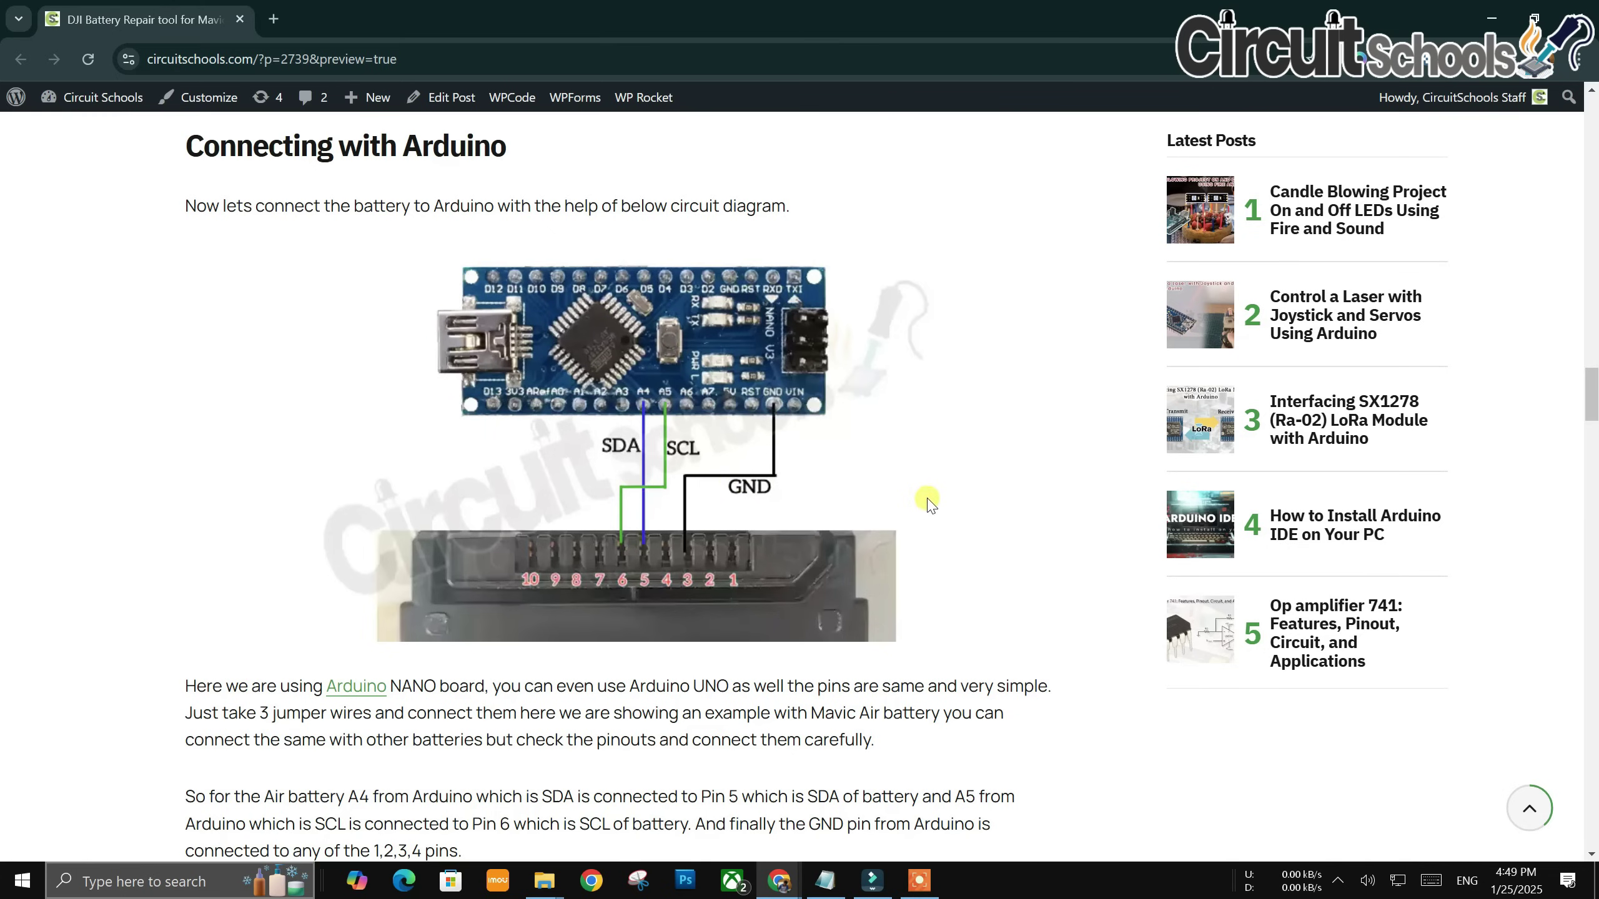
- Move to the Mavic Air recovery post's code download links and zip password
scroll(929, 502, "up", 10)
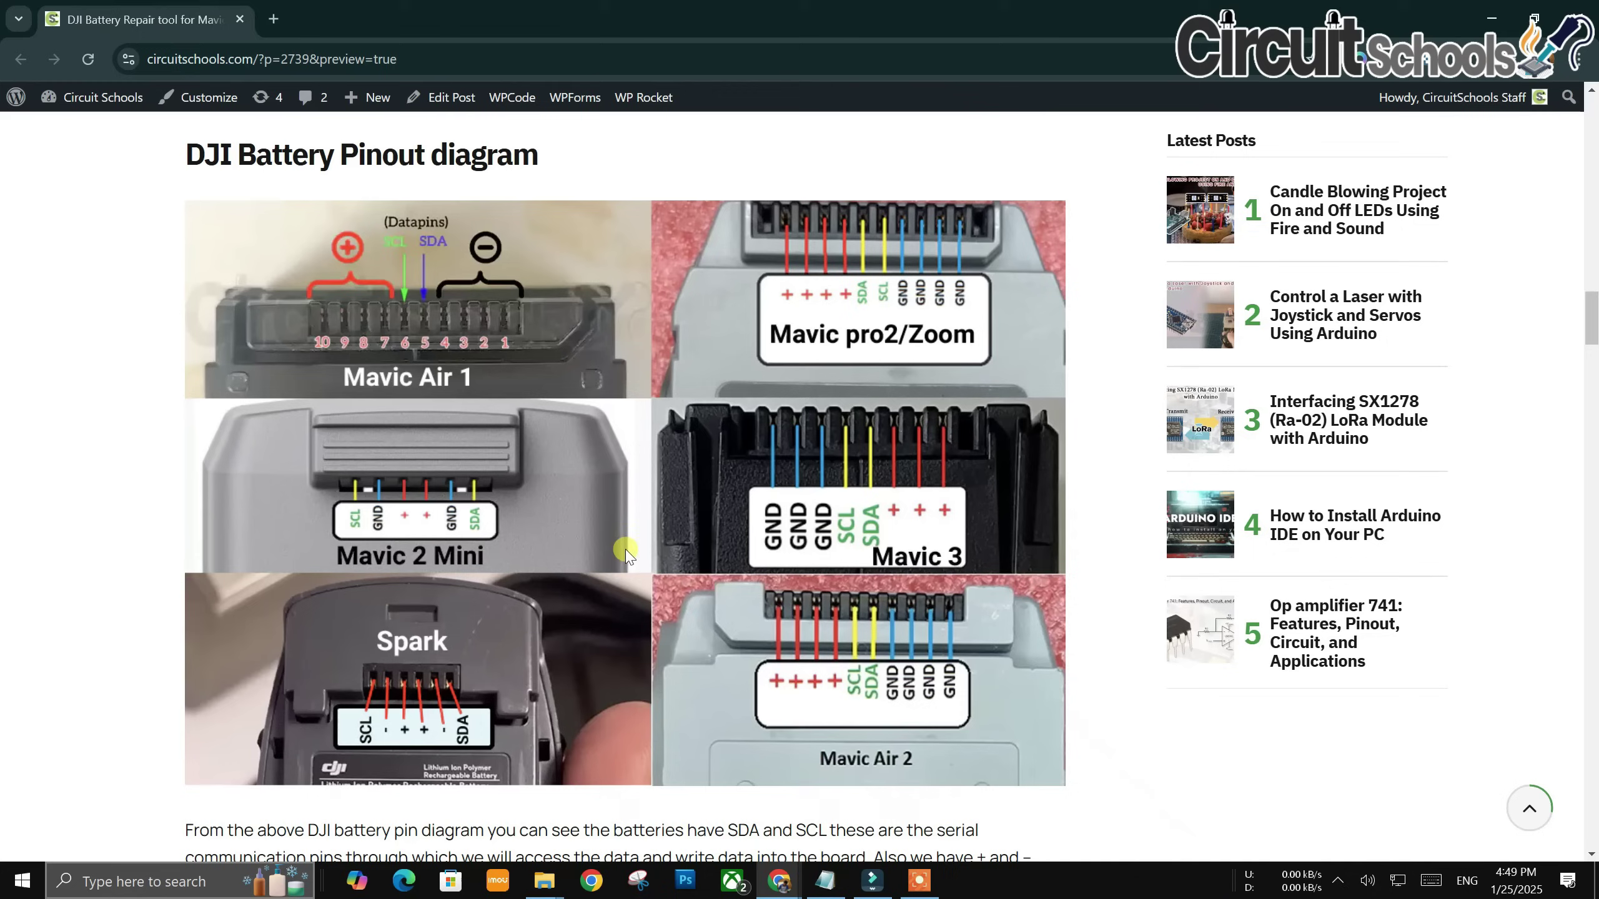
scroll(630, 441, "up", 3)
scroll(642, 504, "down", 3)
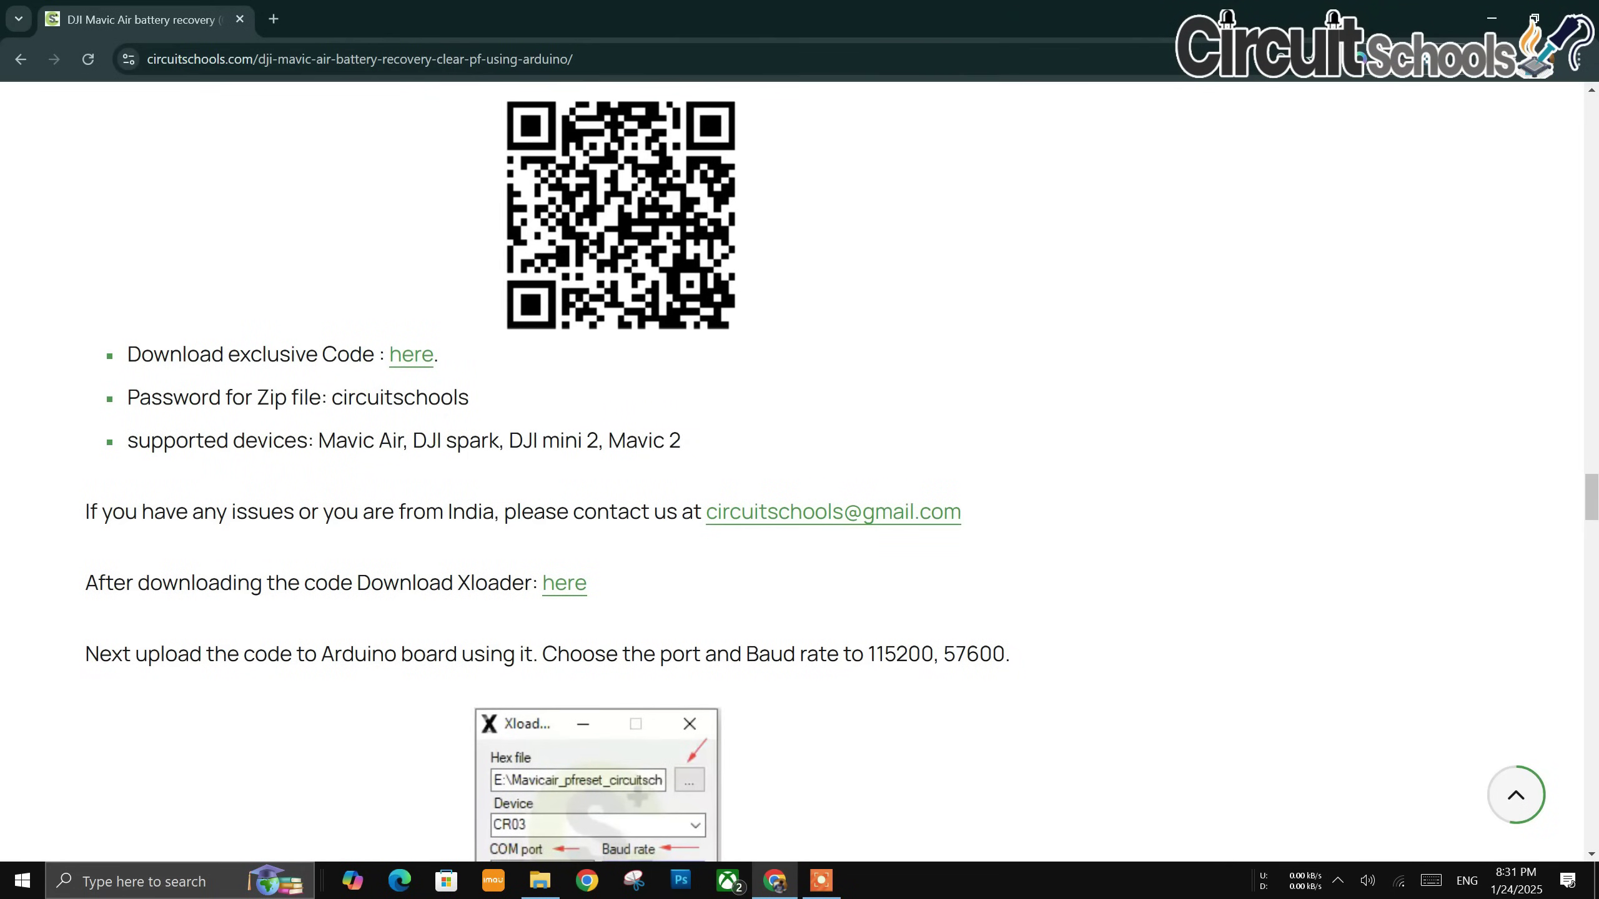
- Extract DJI Unlocker V3.rar here with its password, revealing the unlocker exe and HEX file
left_click_drag(135, 351, 340, 350)
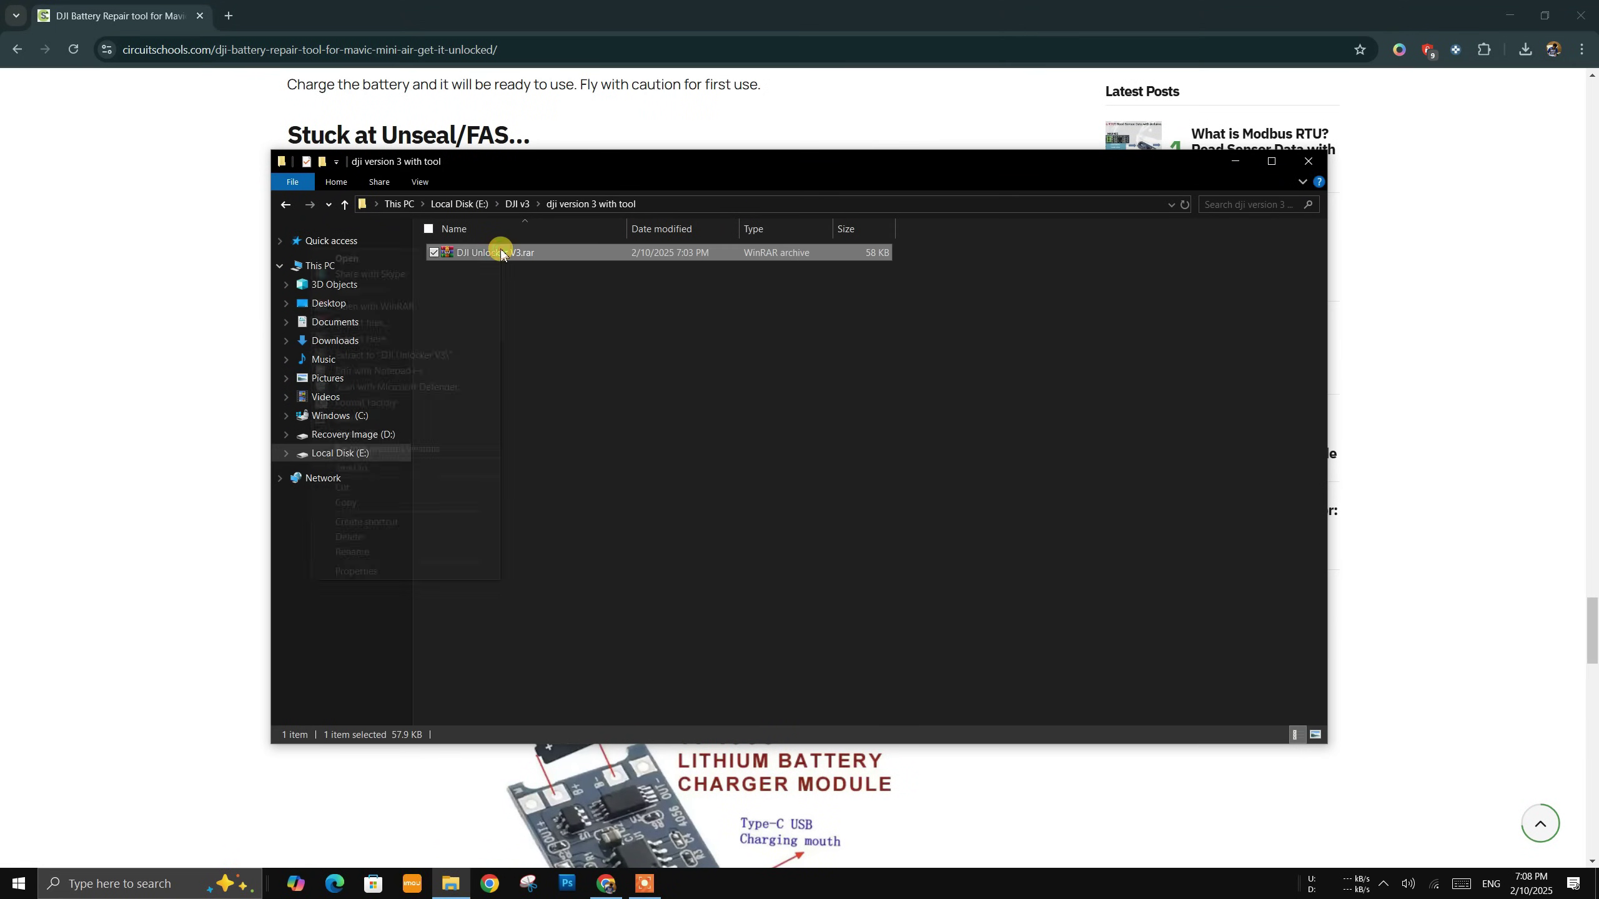
right_click(499, 251)
left_click(396, 339)
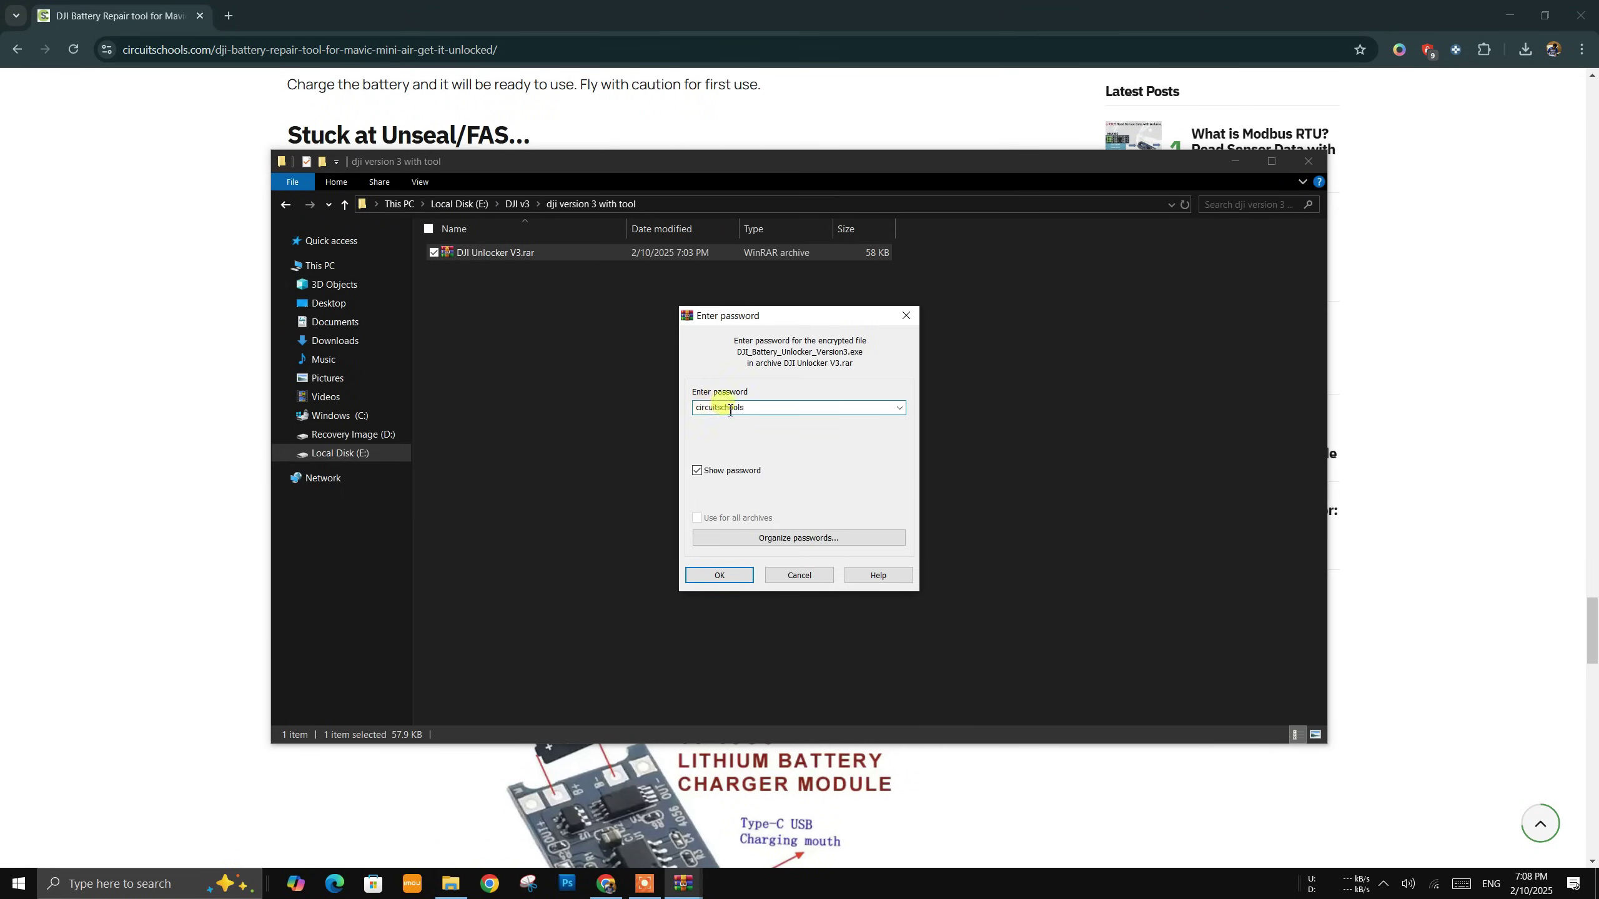
left_click(714, 577)
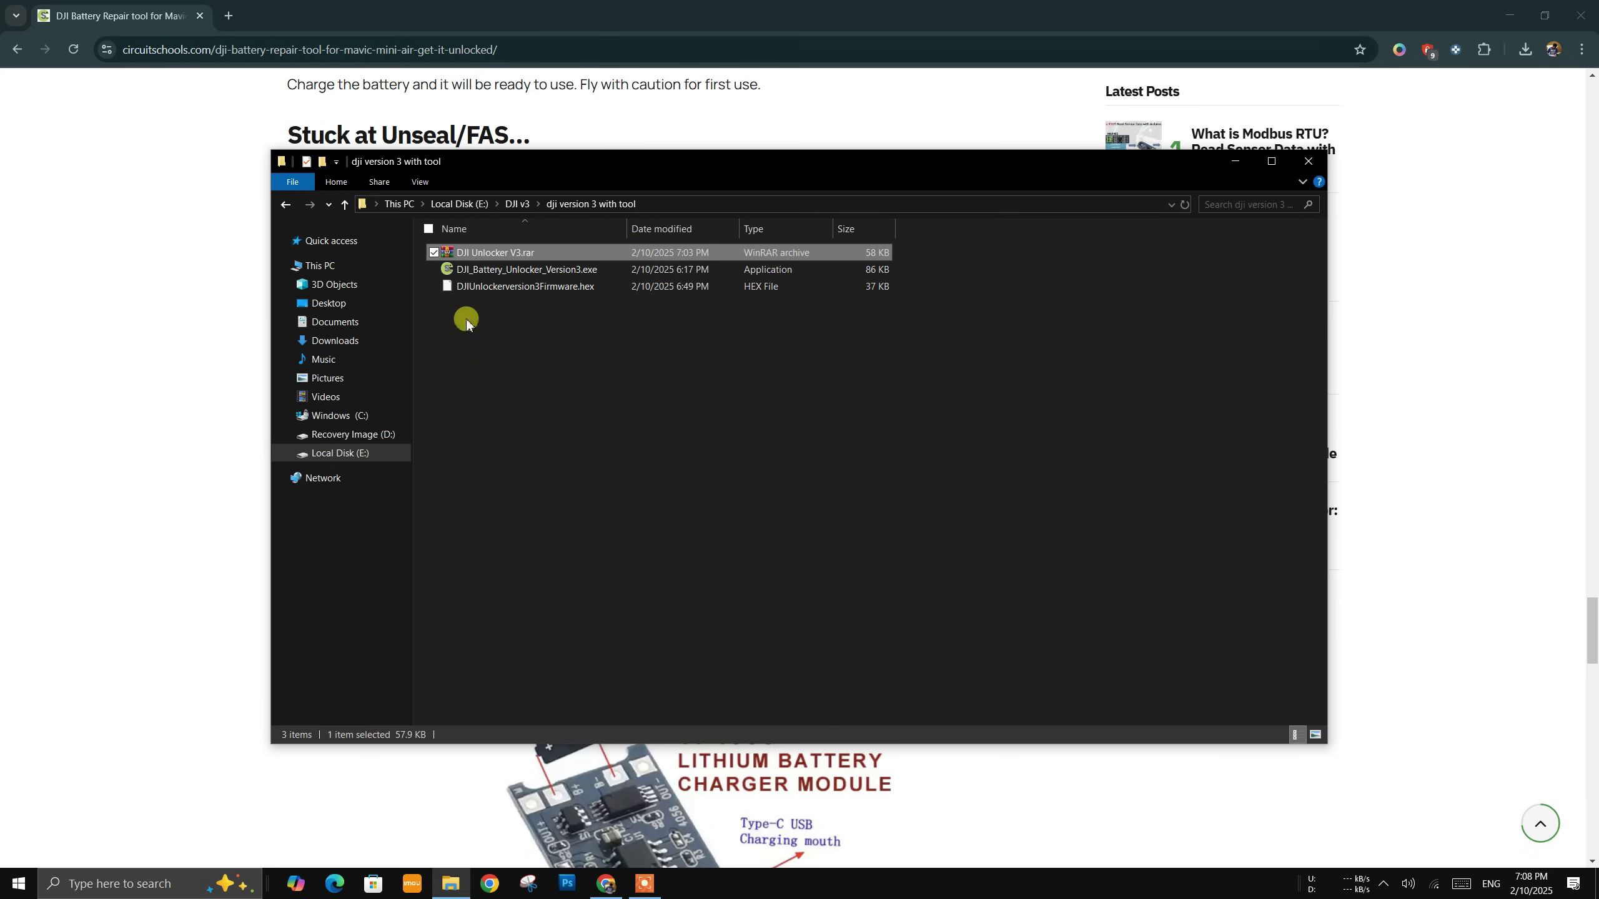
left_click(498, 272)
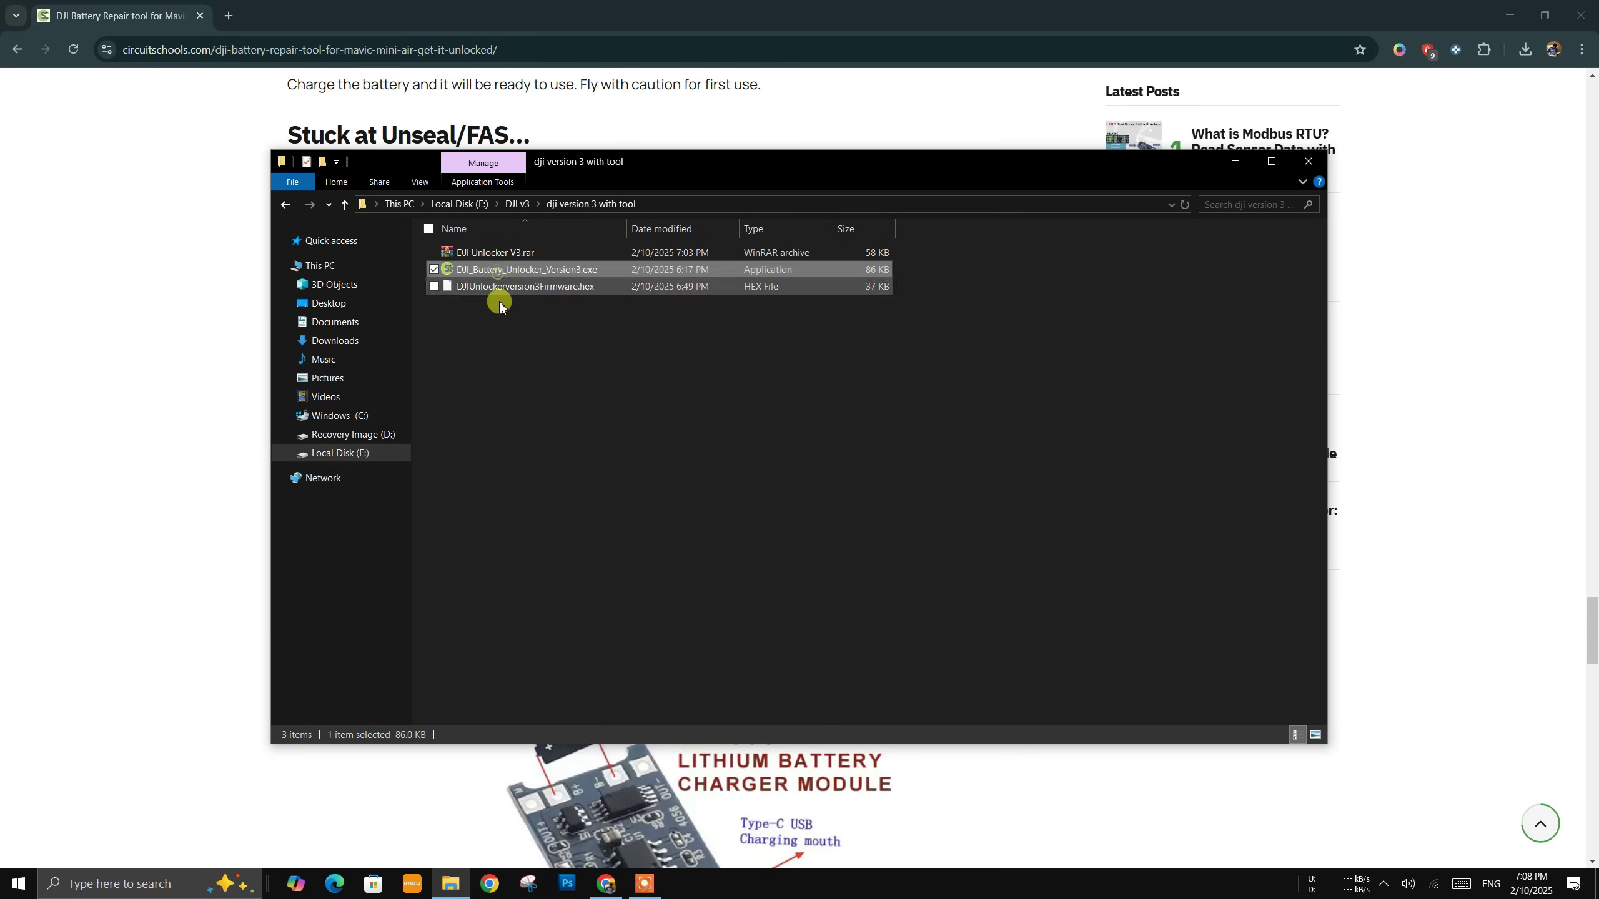
left_click(506, 334)
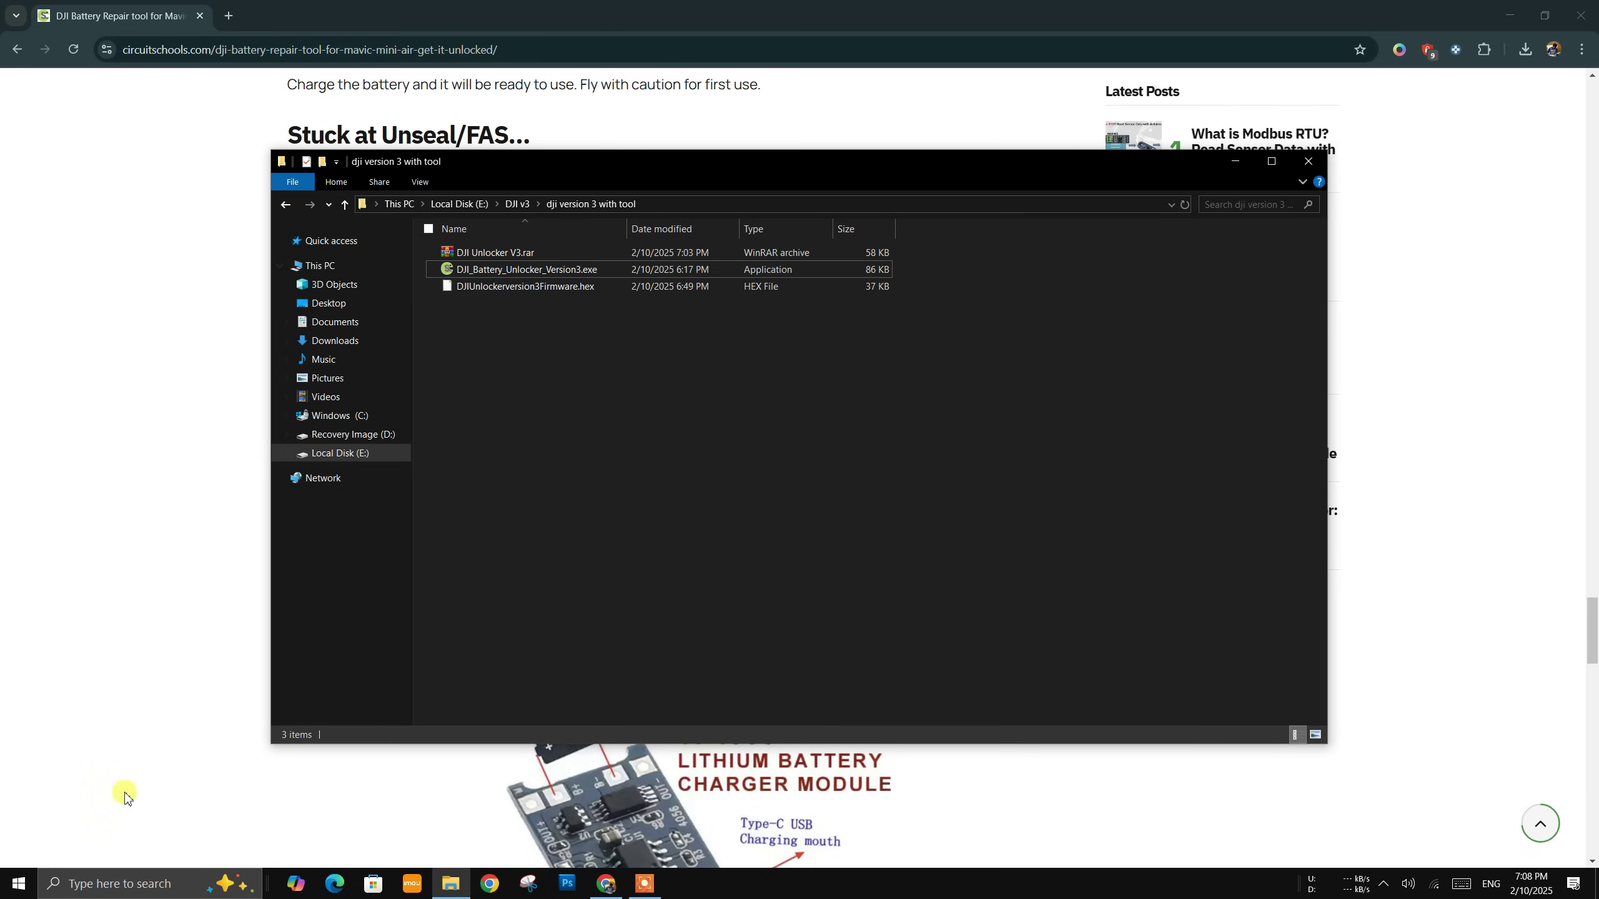
- Launch AVRDUDESS from Start search and move its window to the upper left
left_click(105, 879)
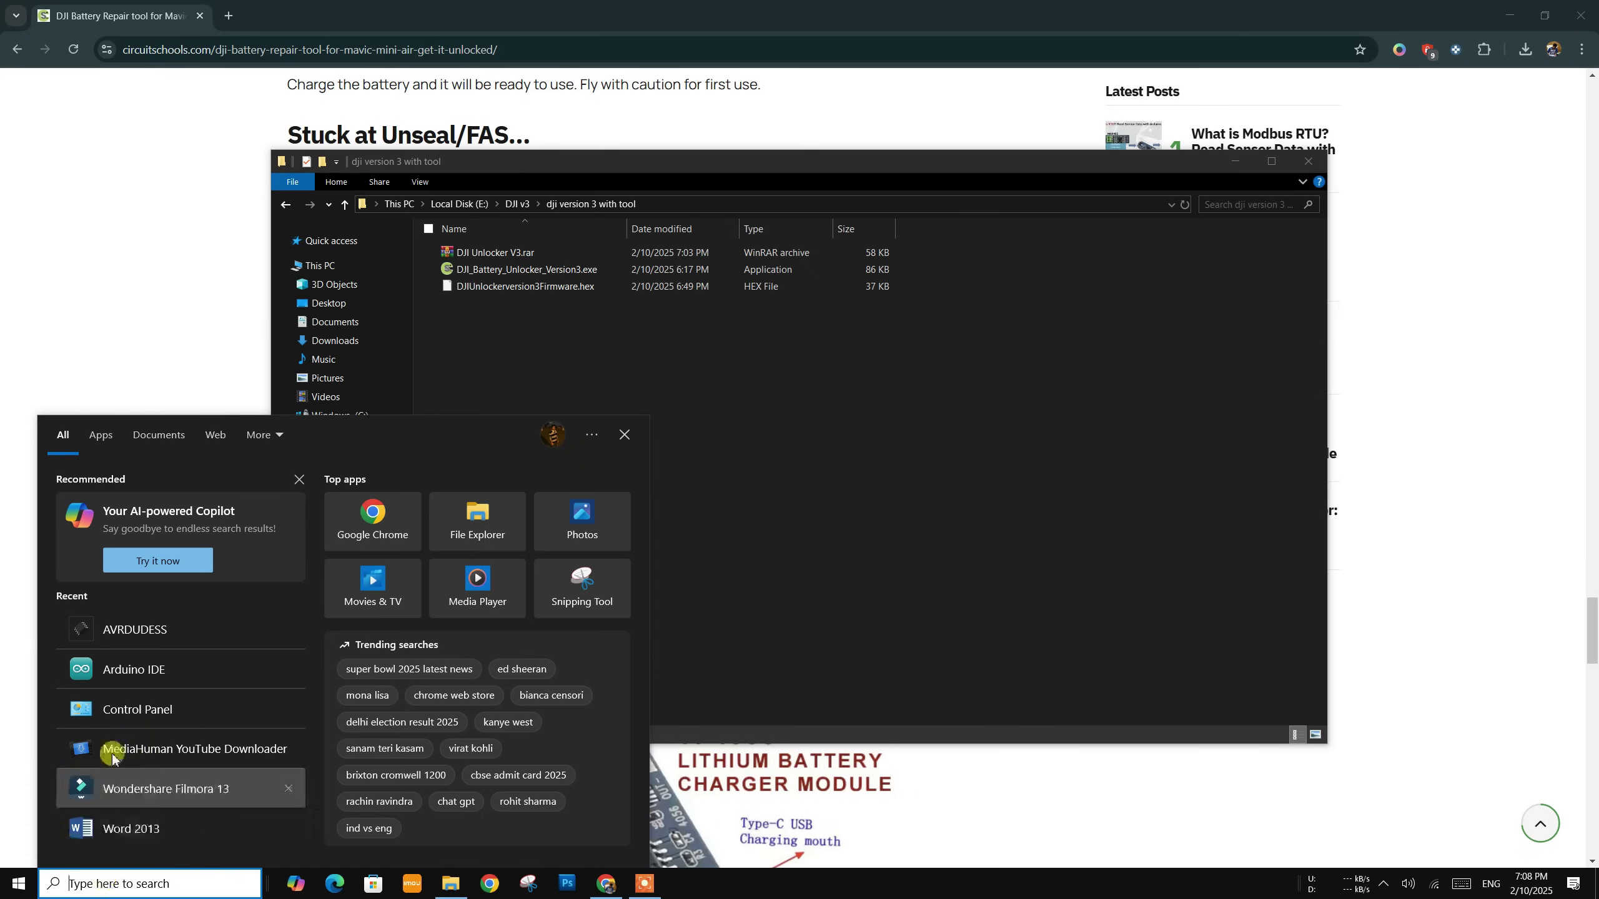
left_click(146, 638)
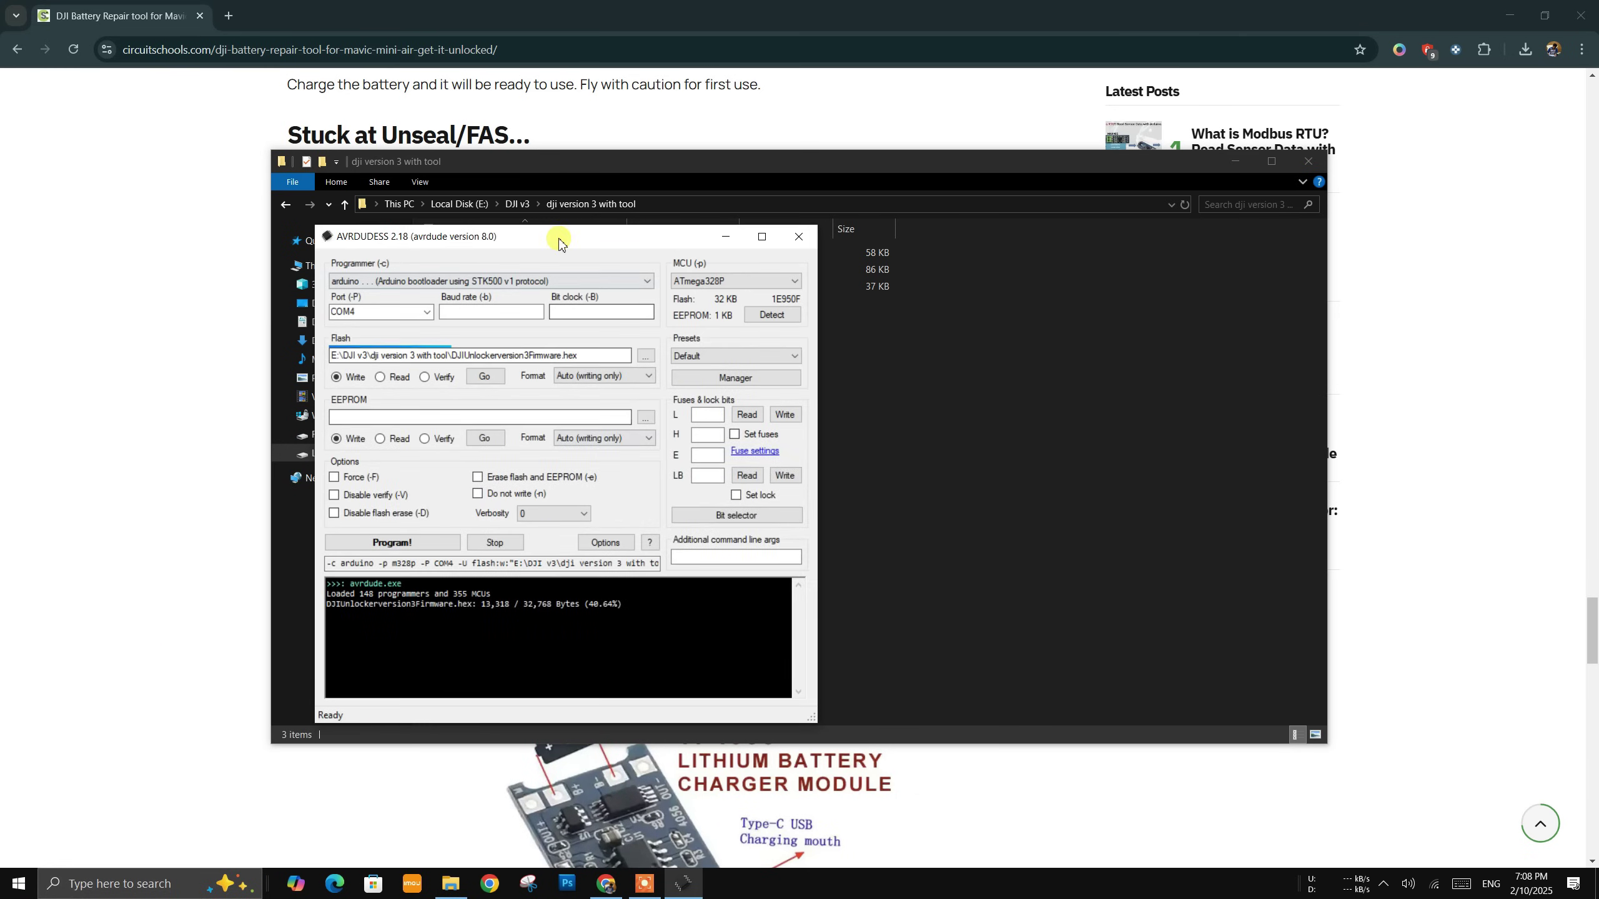
left_click_drag(559, 242, 263, 48)
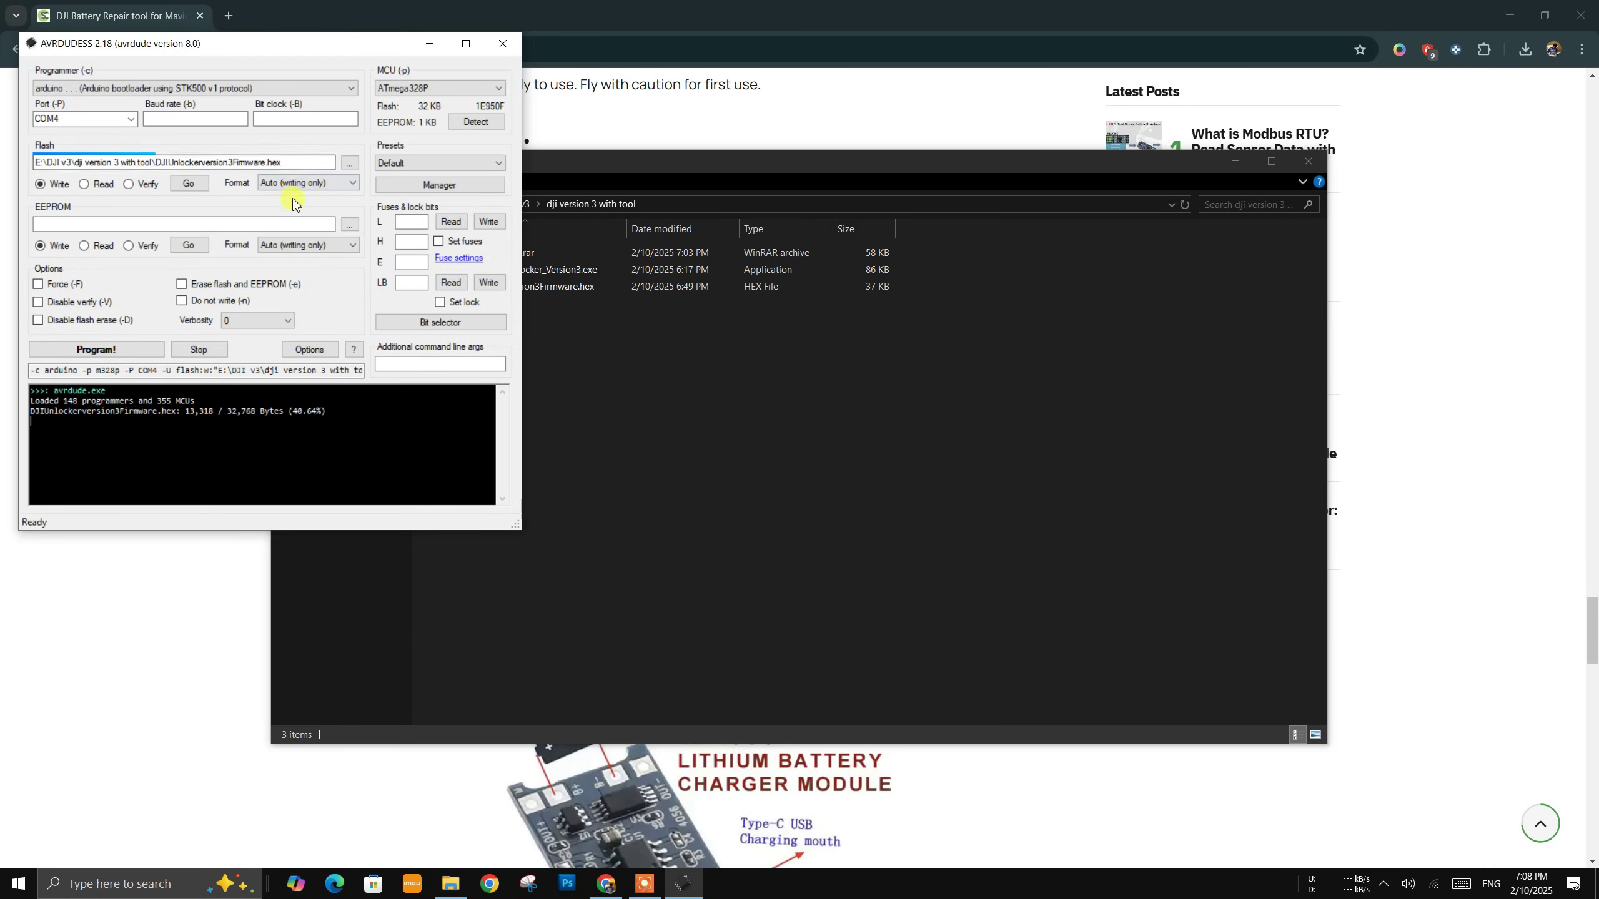
- Load DJIUnlockerversion3Firmware.hex as the Flash file and select the arduino programmer
left_click(349, 162)
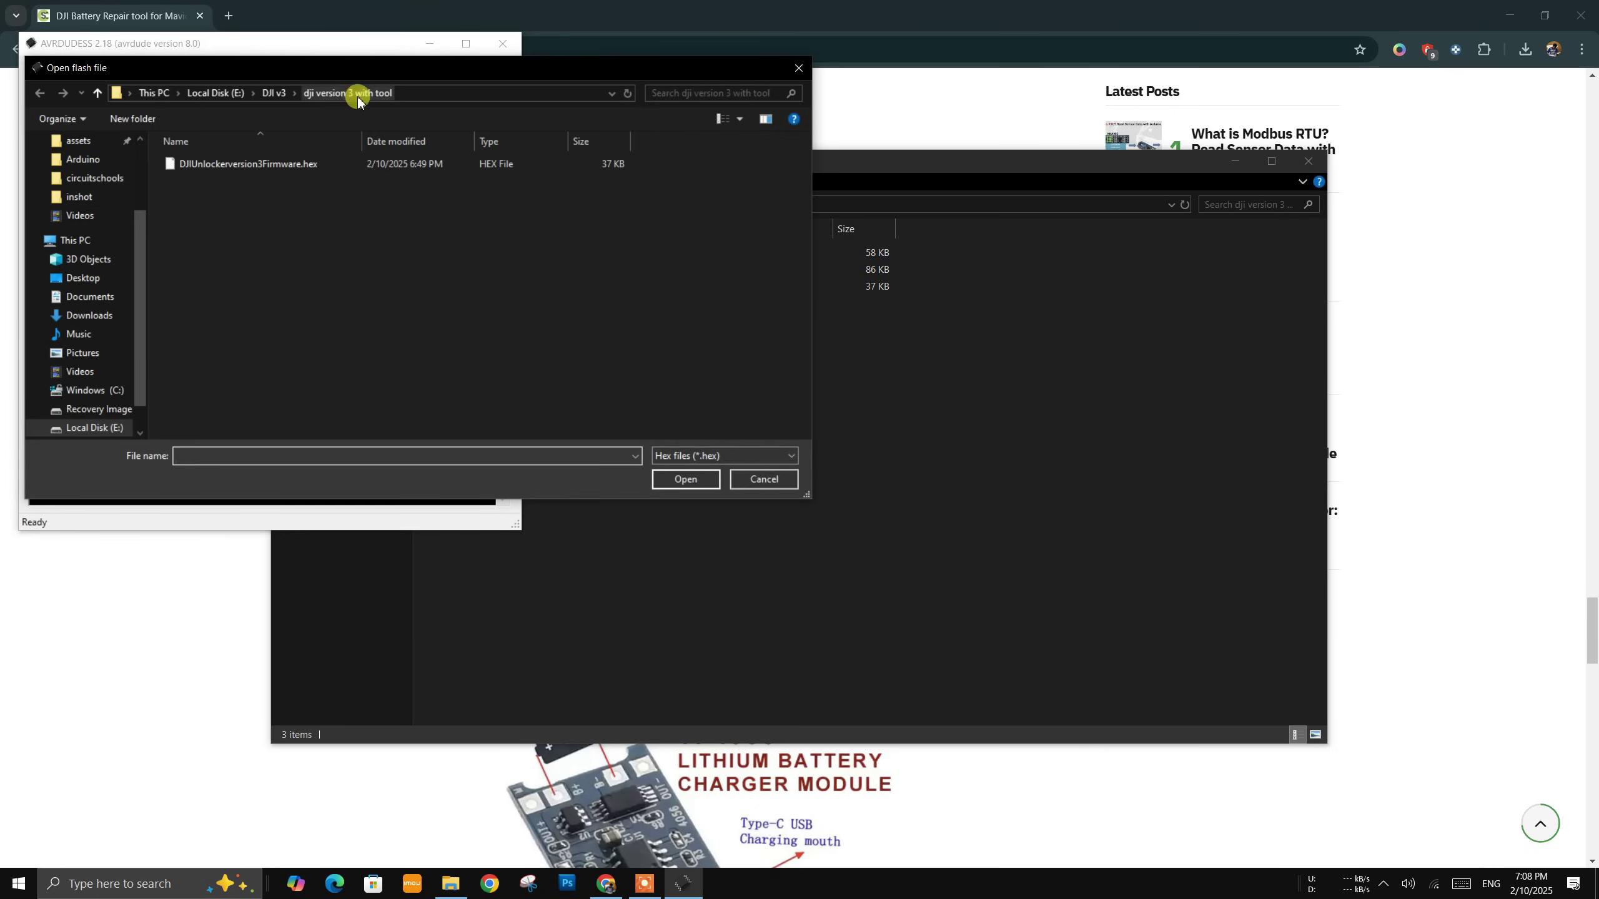
left_click(243, 163)
left_click(676, 478)
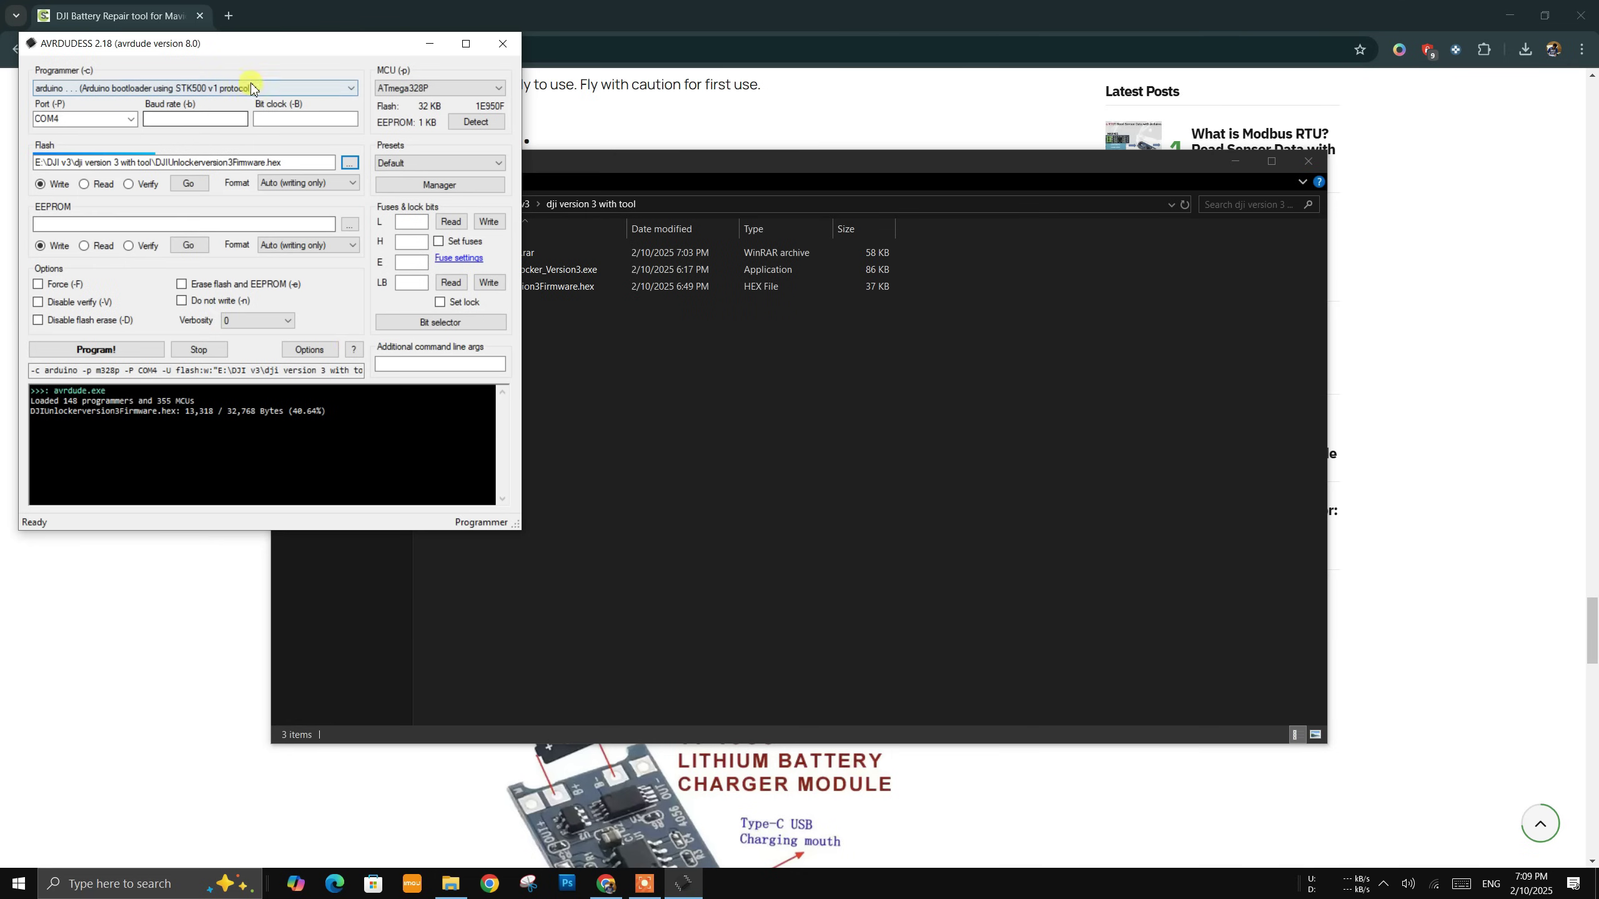
left_click(347, 87)
left_click(71, 110)
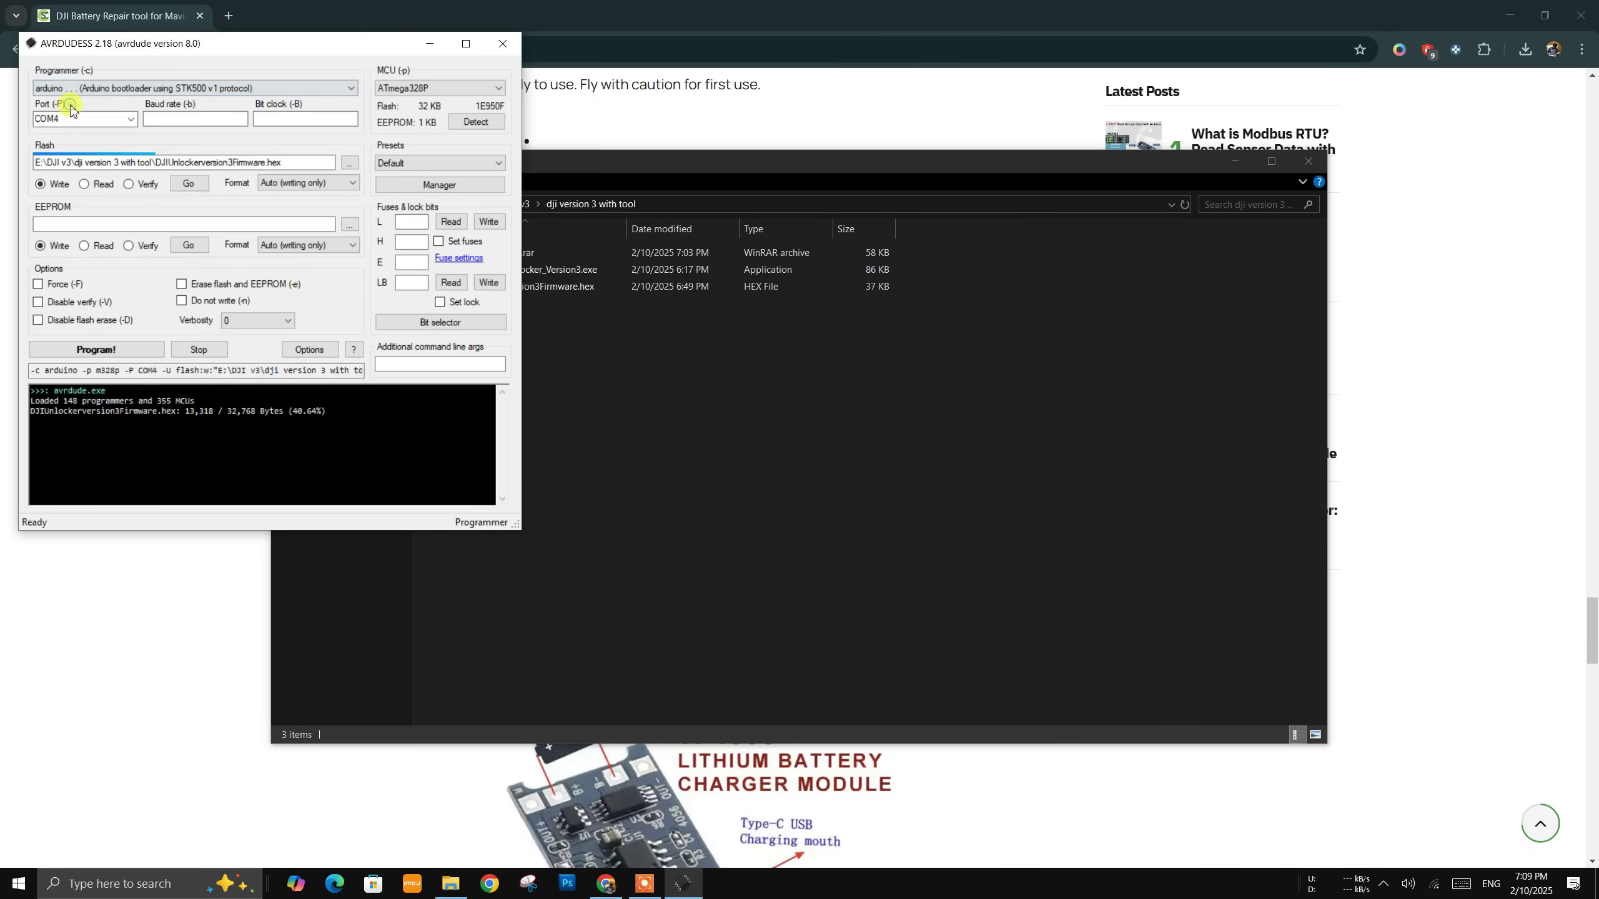
left_click(85, 121)
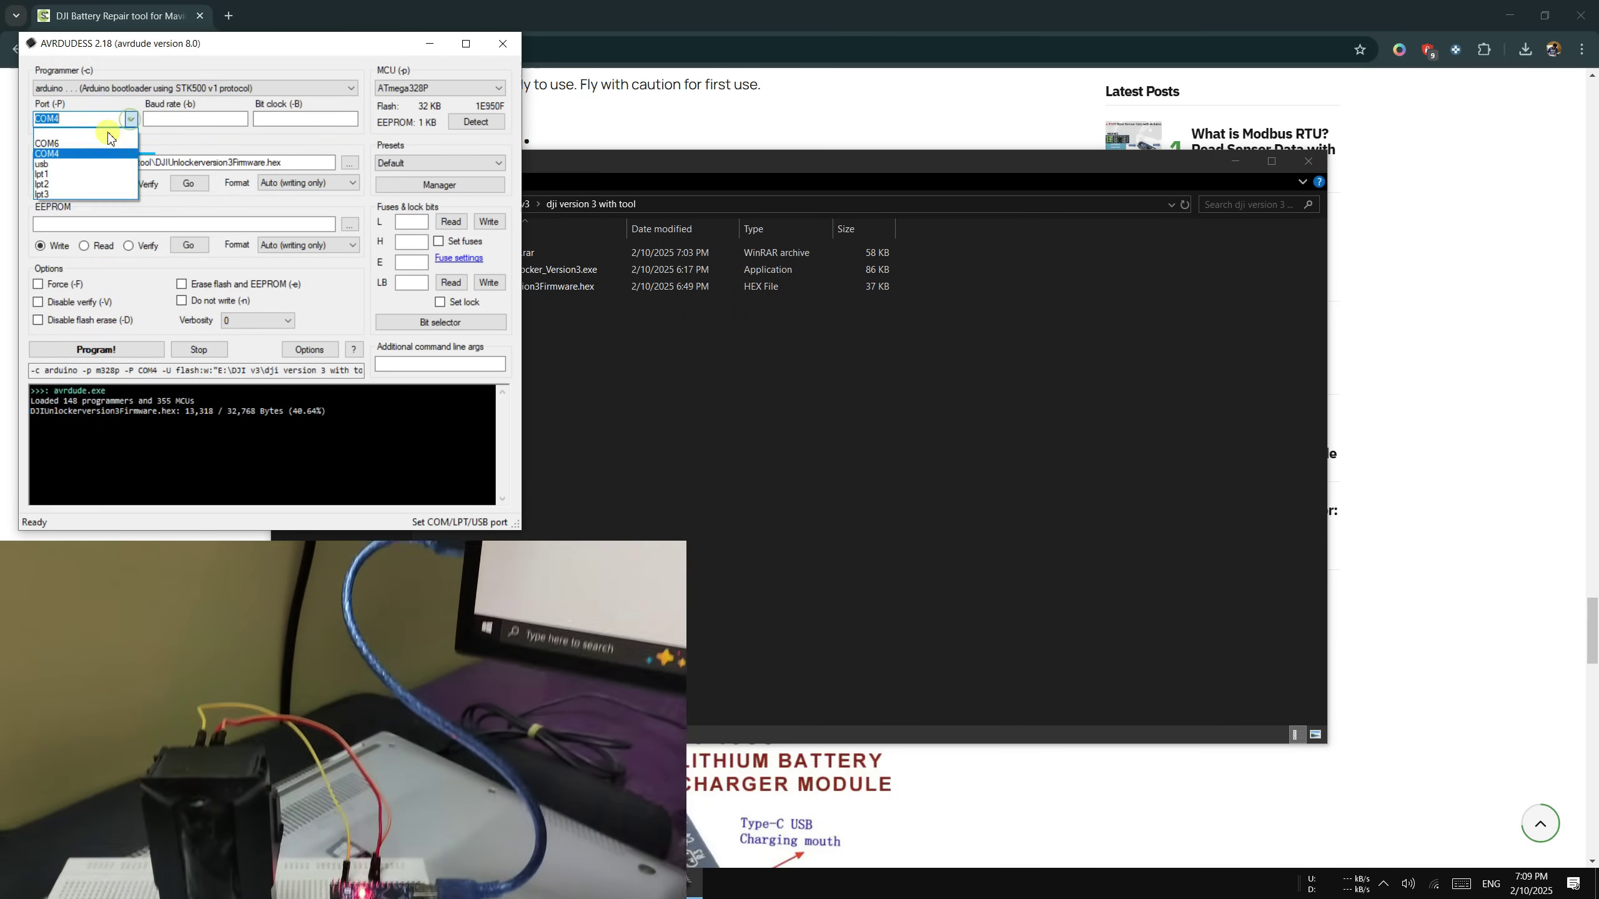
- Program the firmware to the Arduino on COM4 and confirm 'avrdude done. Thank you.'
left_click(71, 156)
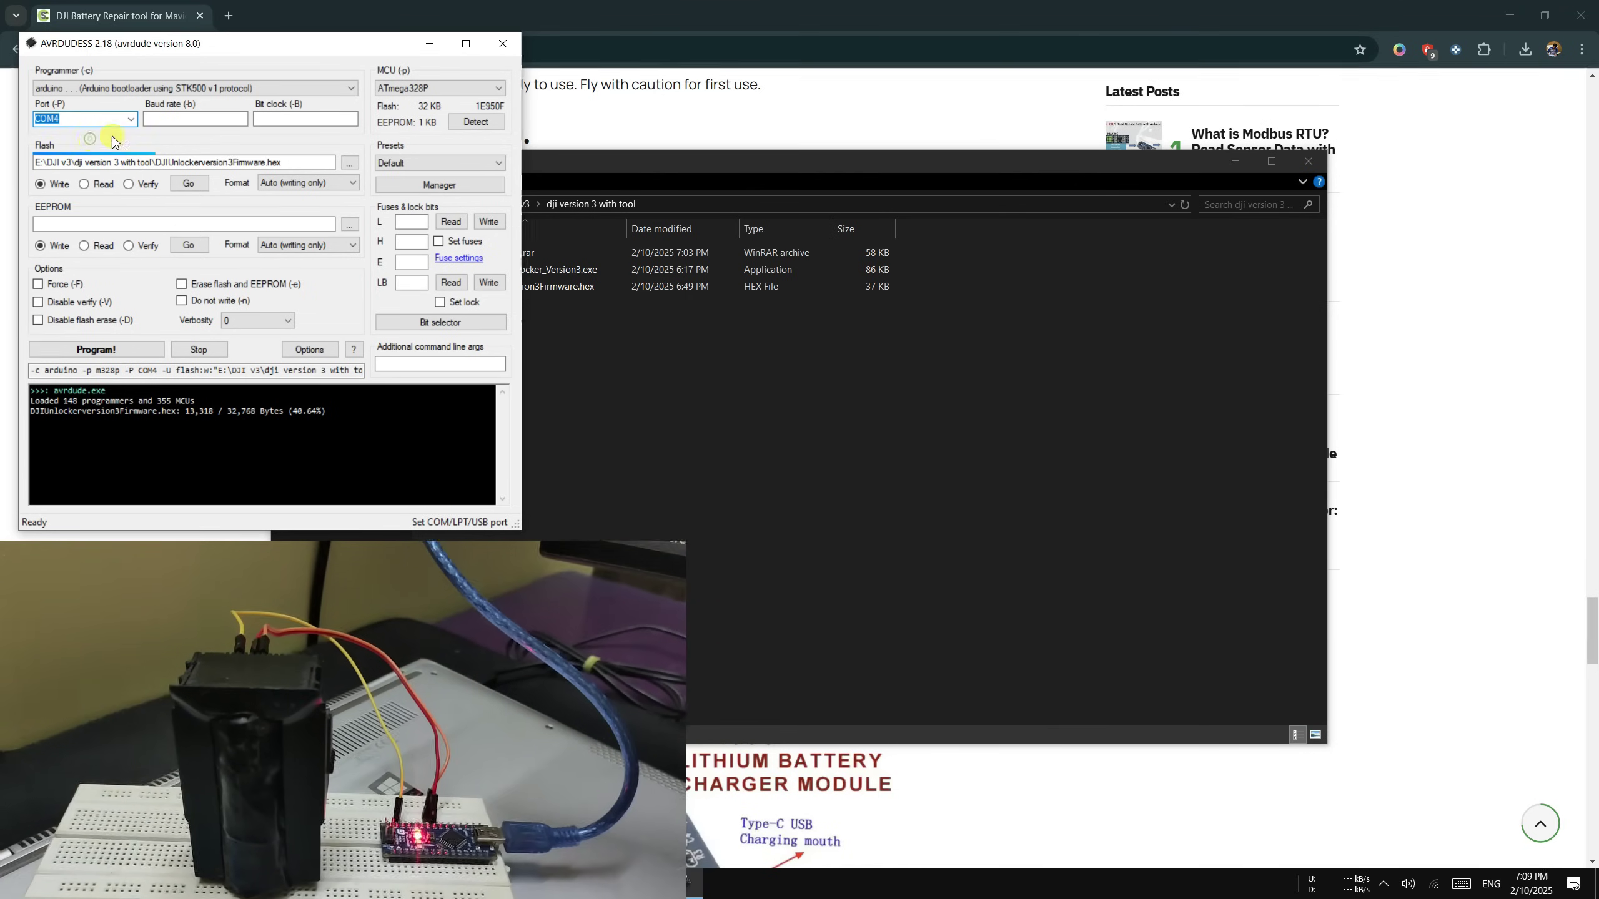
left_click(104, 352)
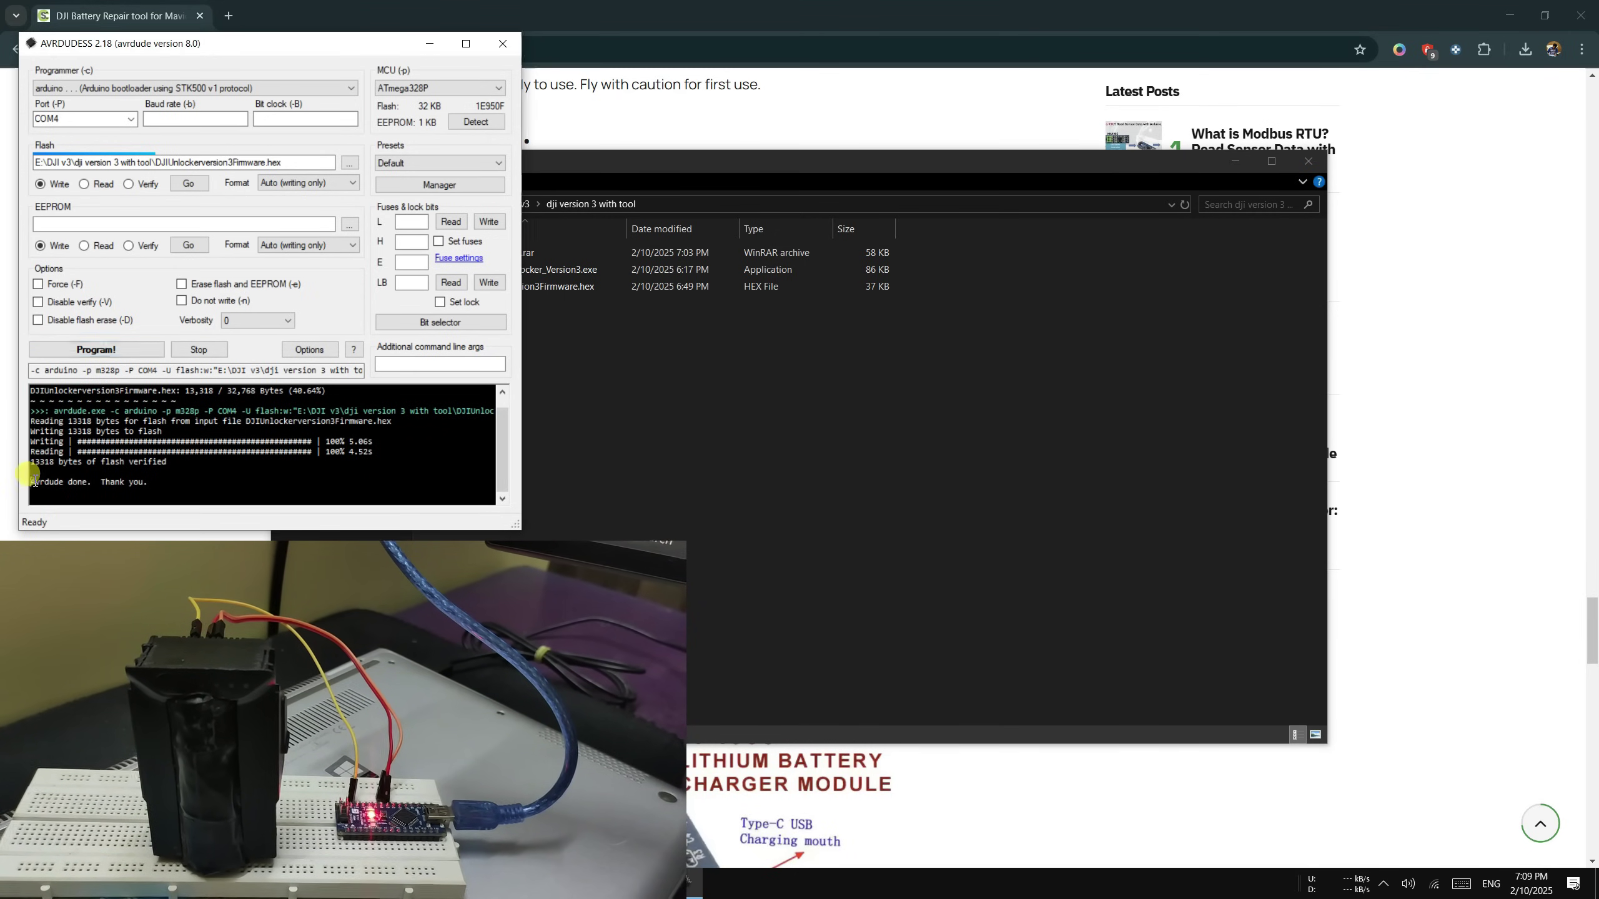
left_click_drag(31, 482, 156, 489)
left_click(258, 374)
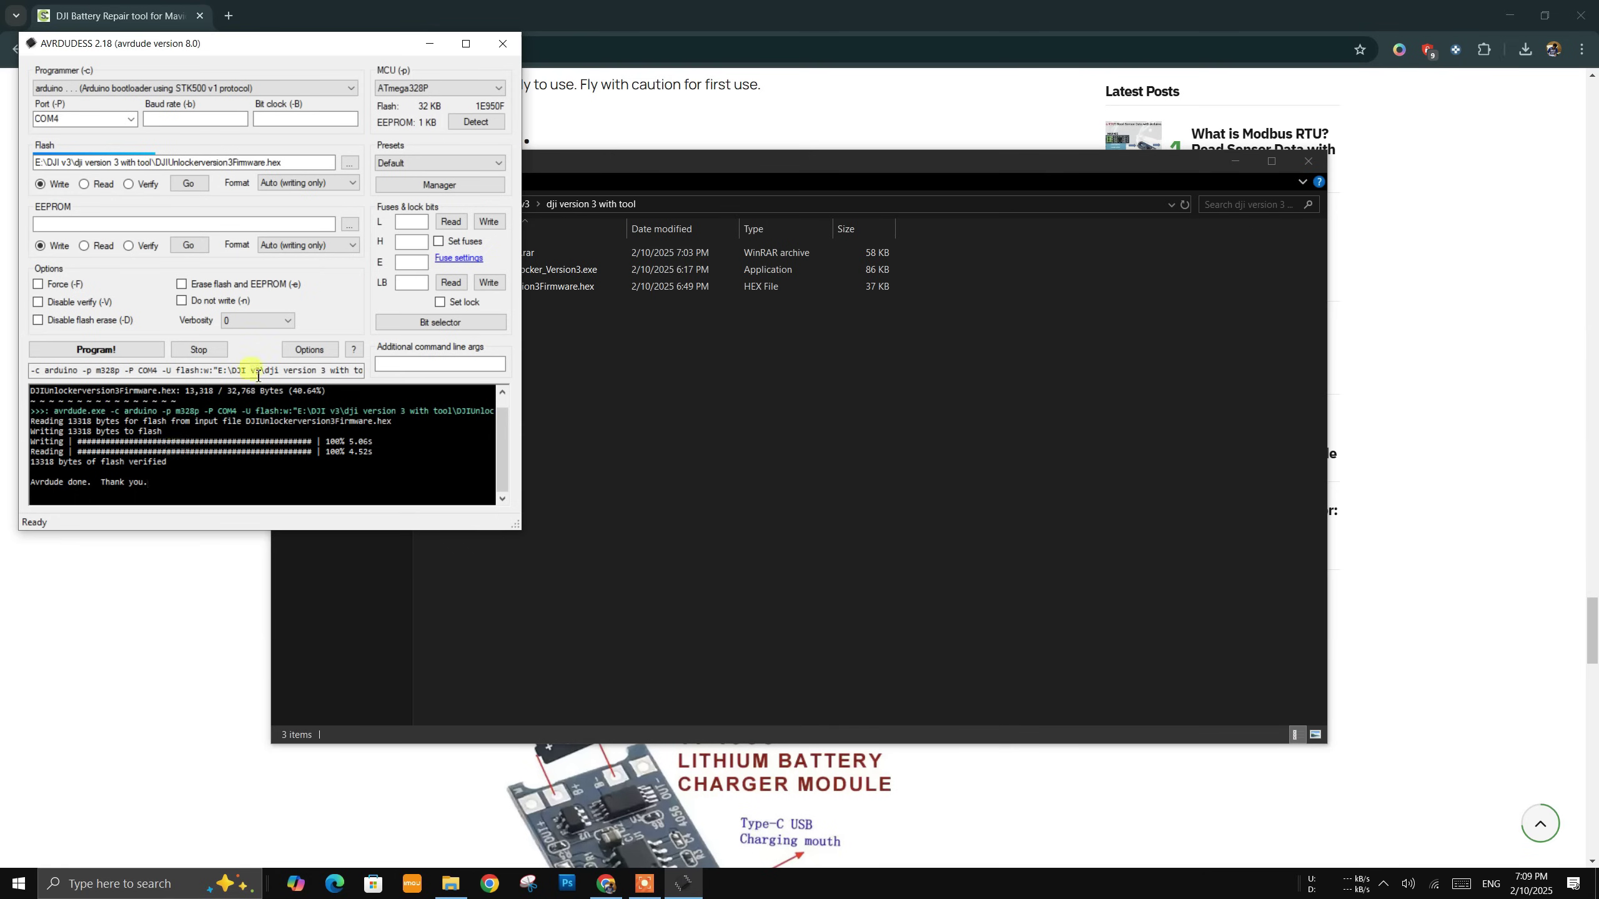
- Launch DJI Battery Unlocker from the extracted folder and position it on the right
left_click(554, 351)
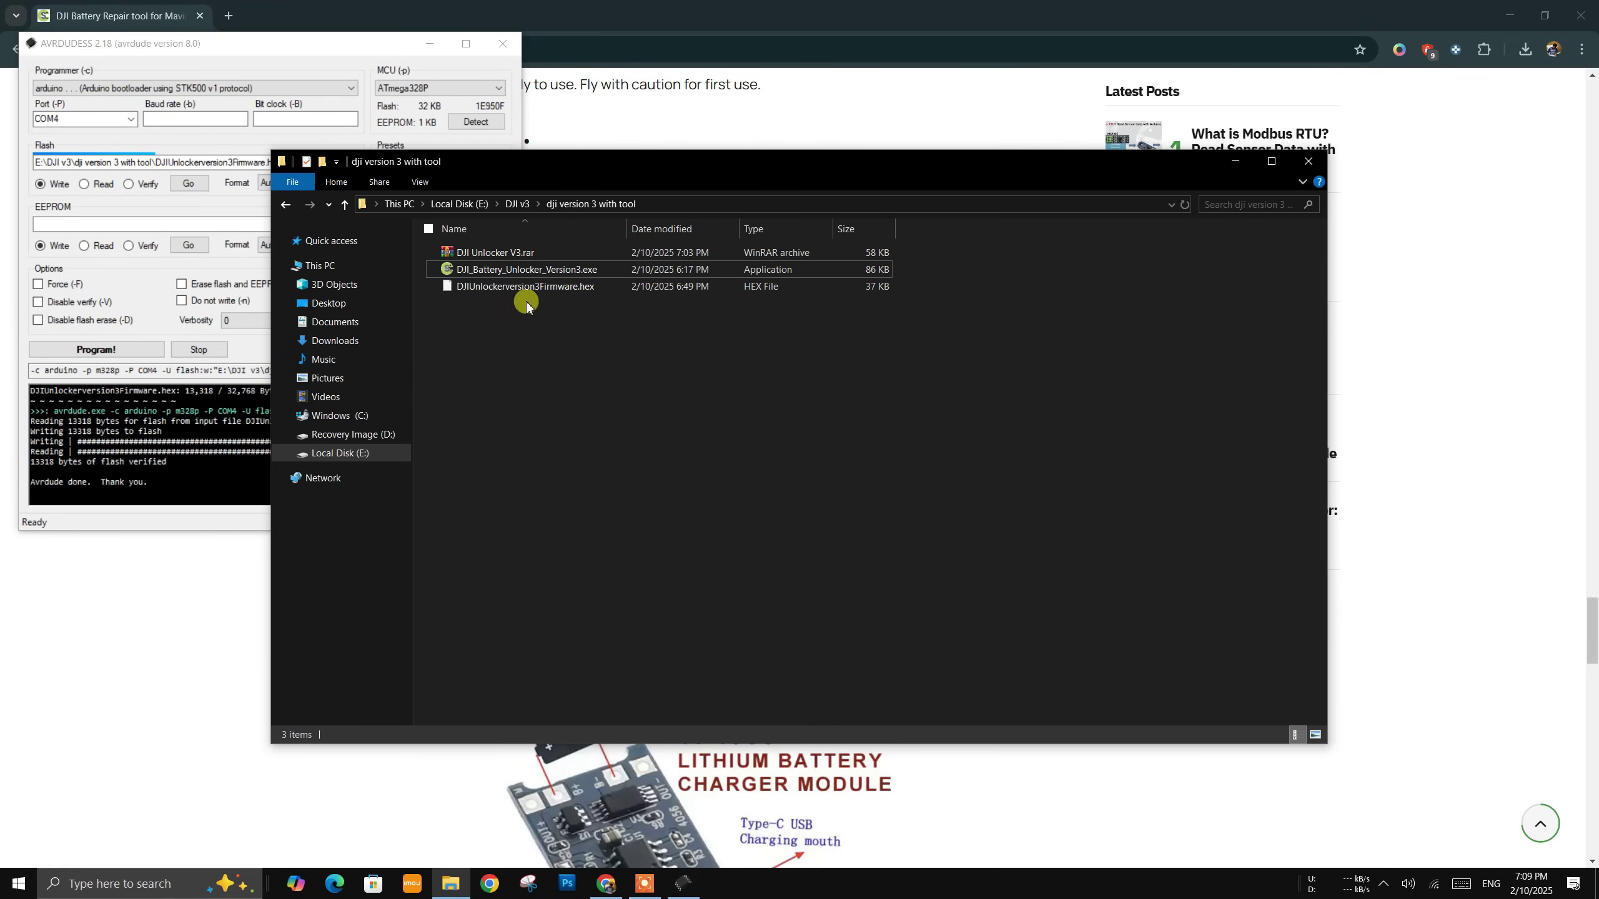
double_click(511, 271)
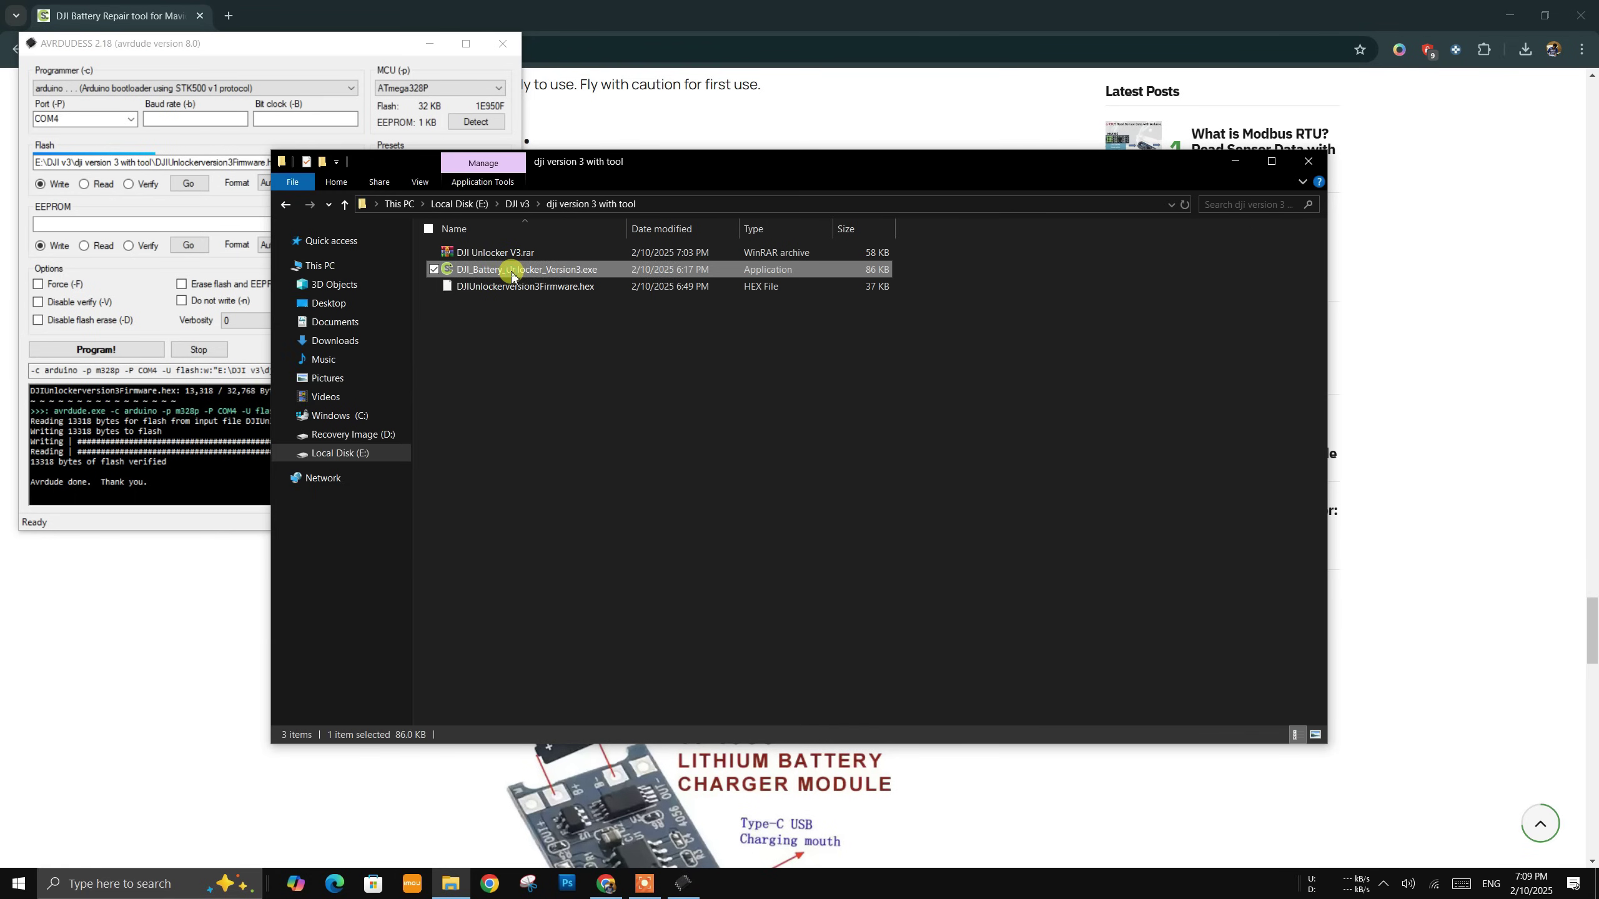
left_click_drag(220, 48, 880, 55)
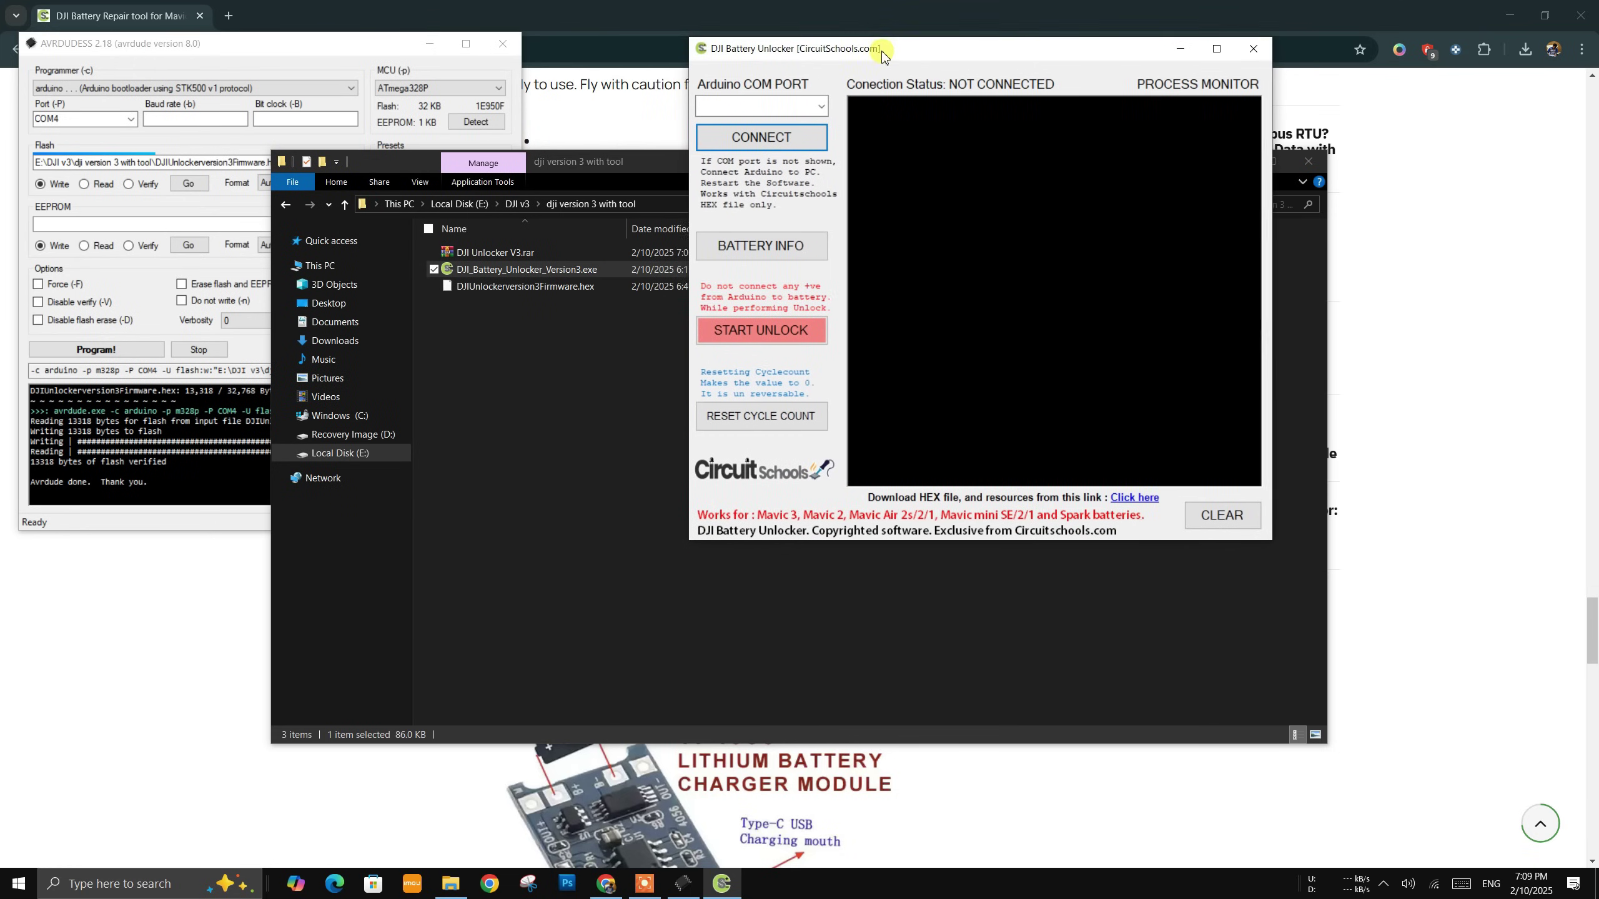
left_click_drag(880, 56, 862, 48)
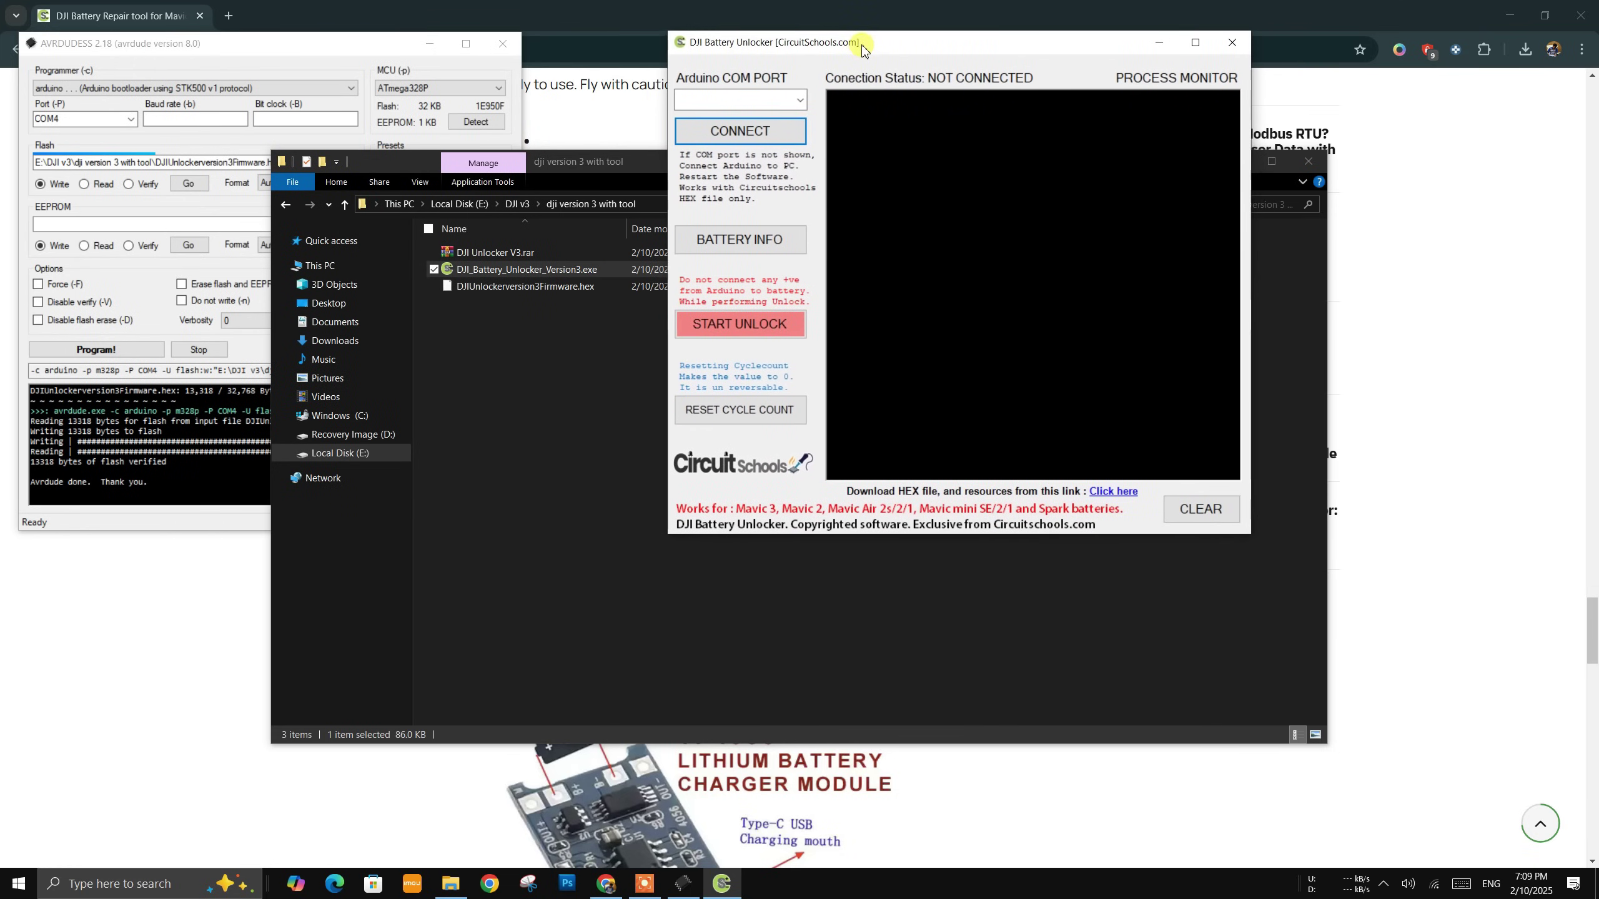
- Select COM4 as the Arduino port and connect
left_click(802, 100)
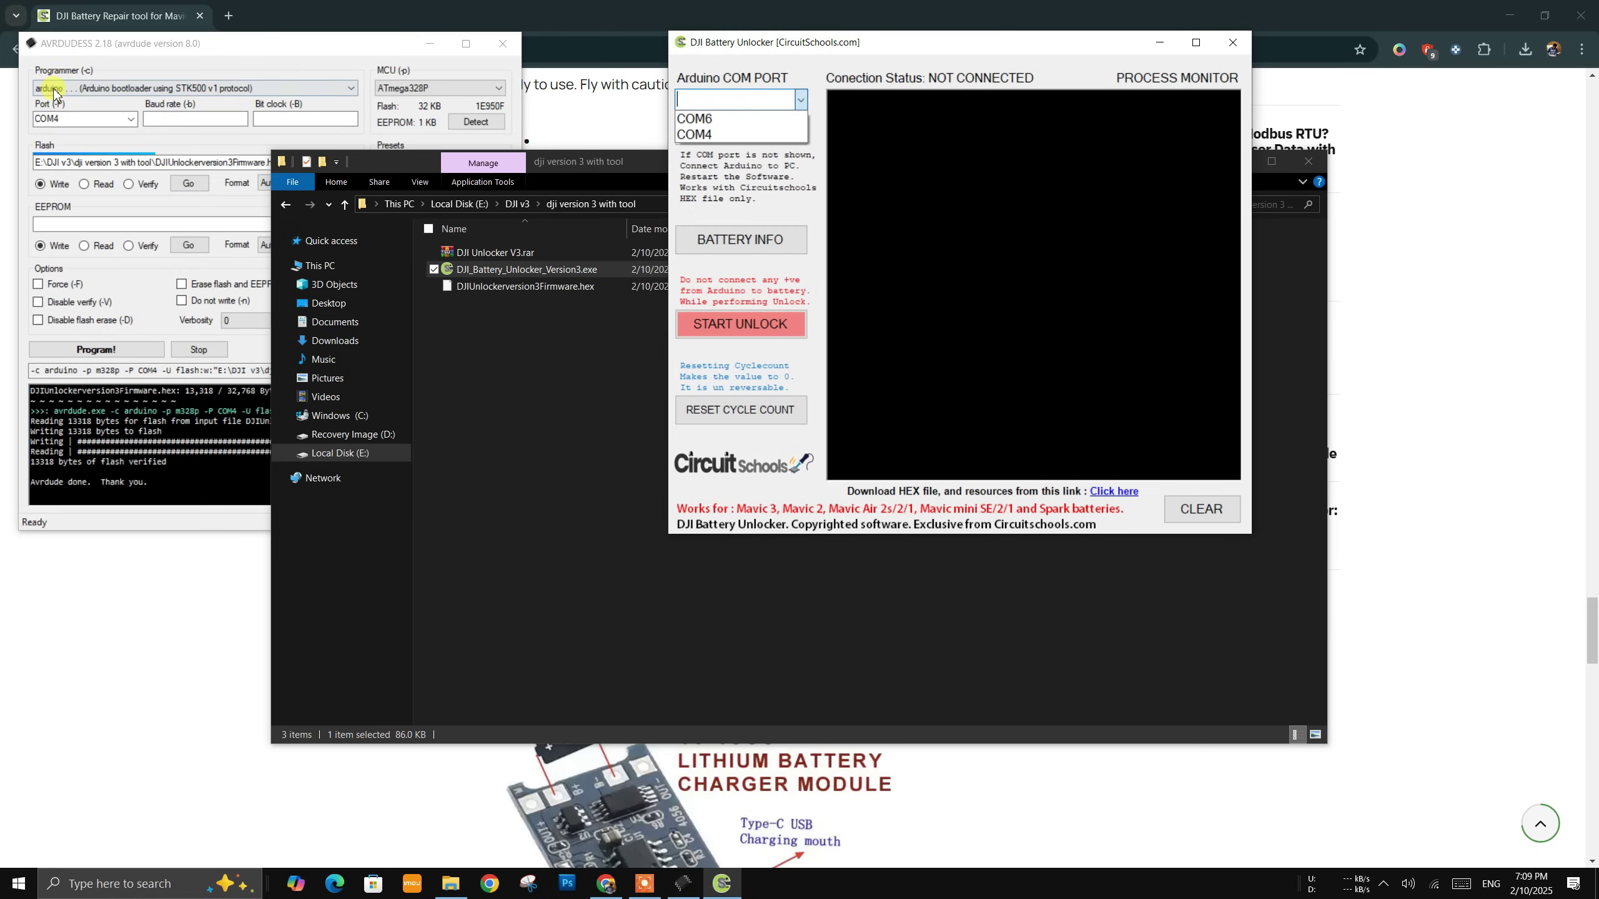
left_click(695, 135)
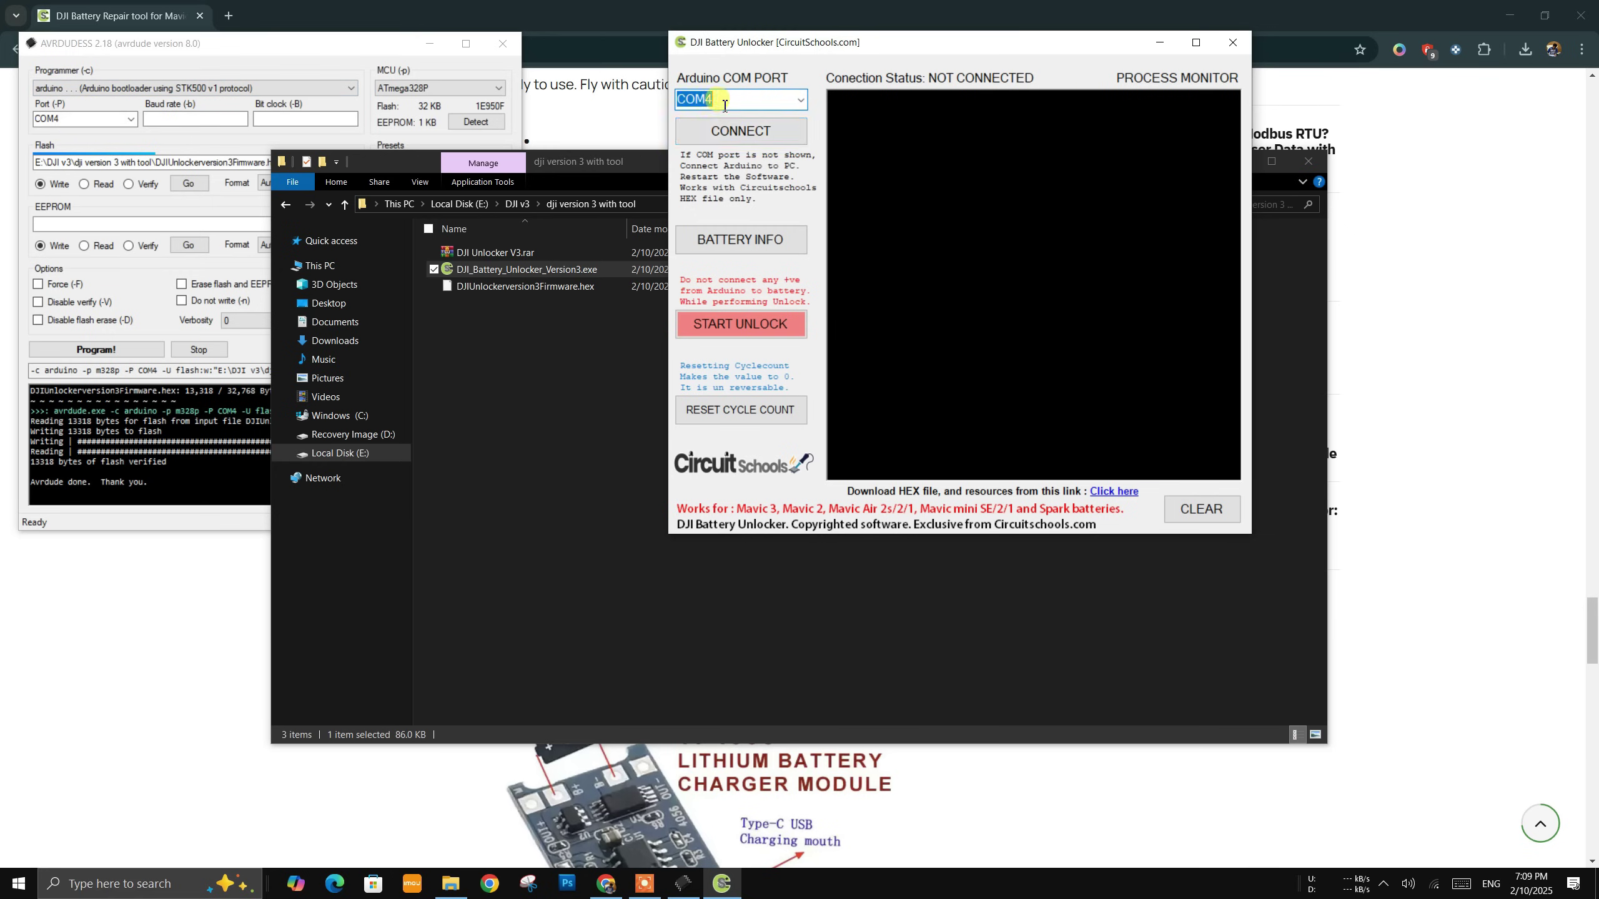
left_click(740, 132)
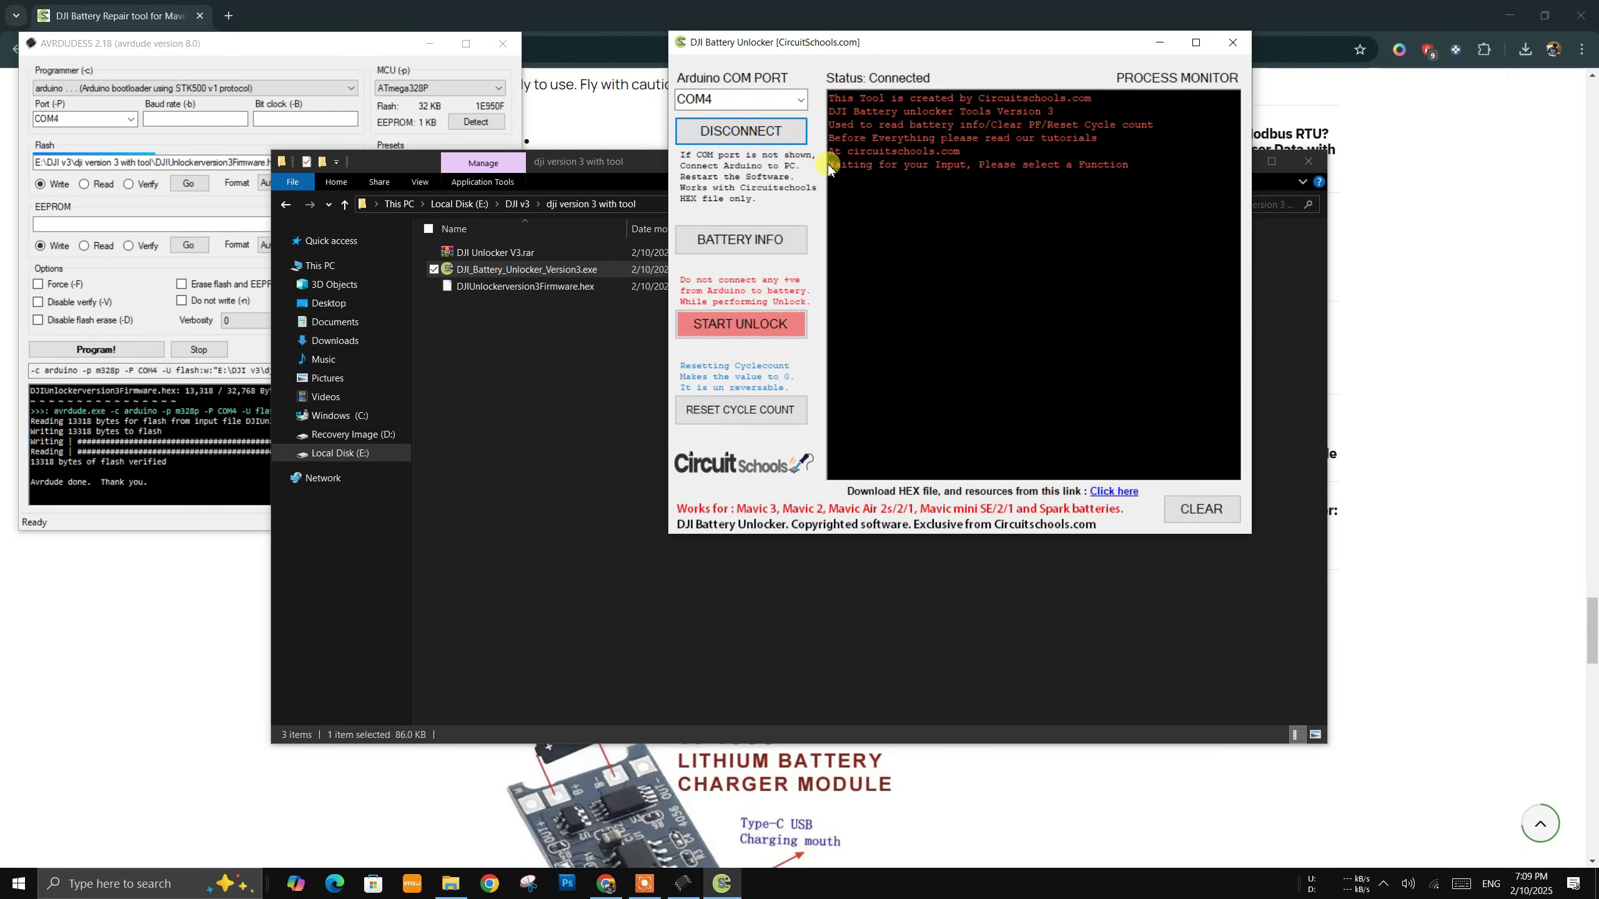
- Read the battery info and review its three cell voltage readings
left_click(753, 251)
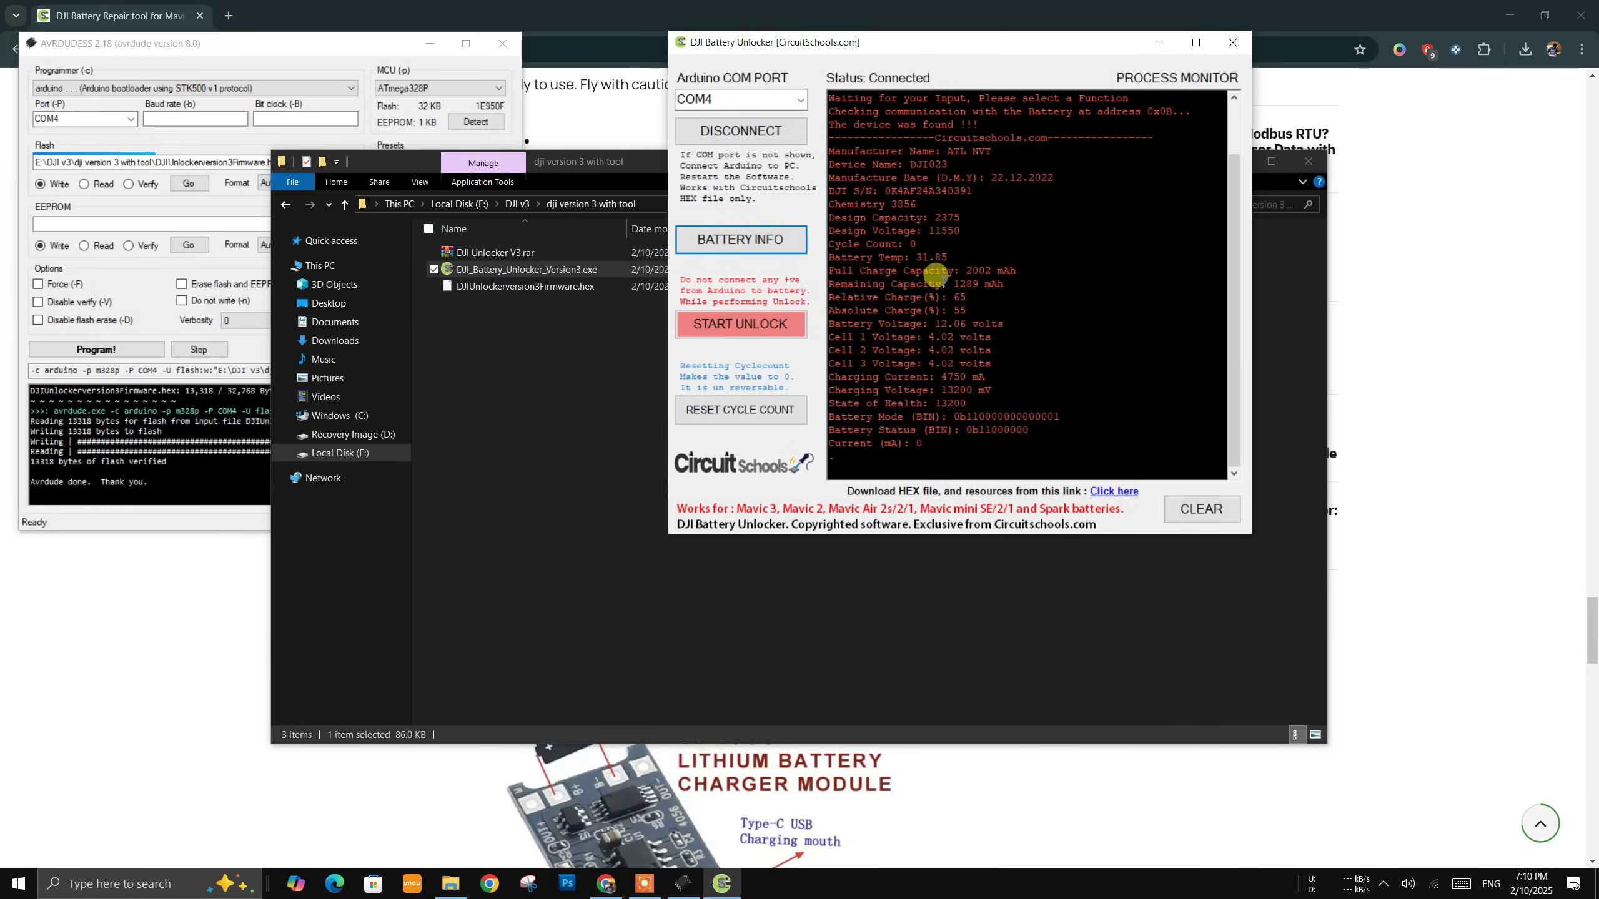
left_click_drag(829, 336, 989, 367)
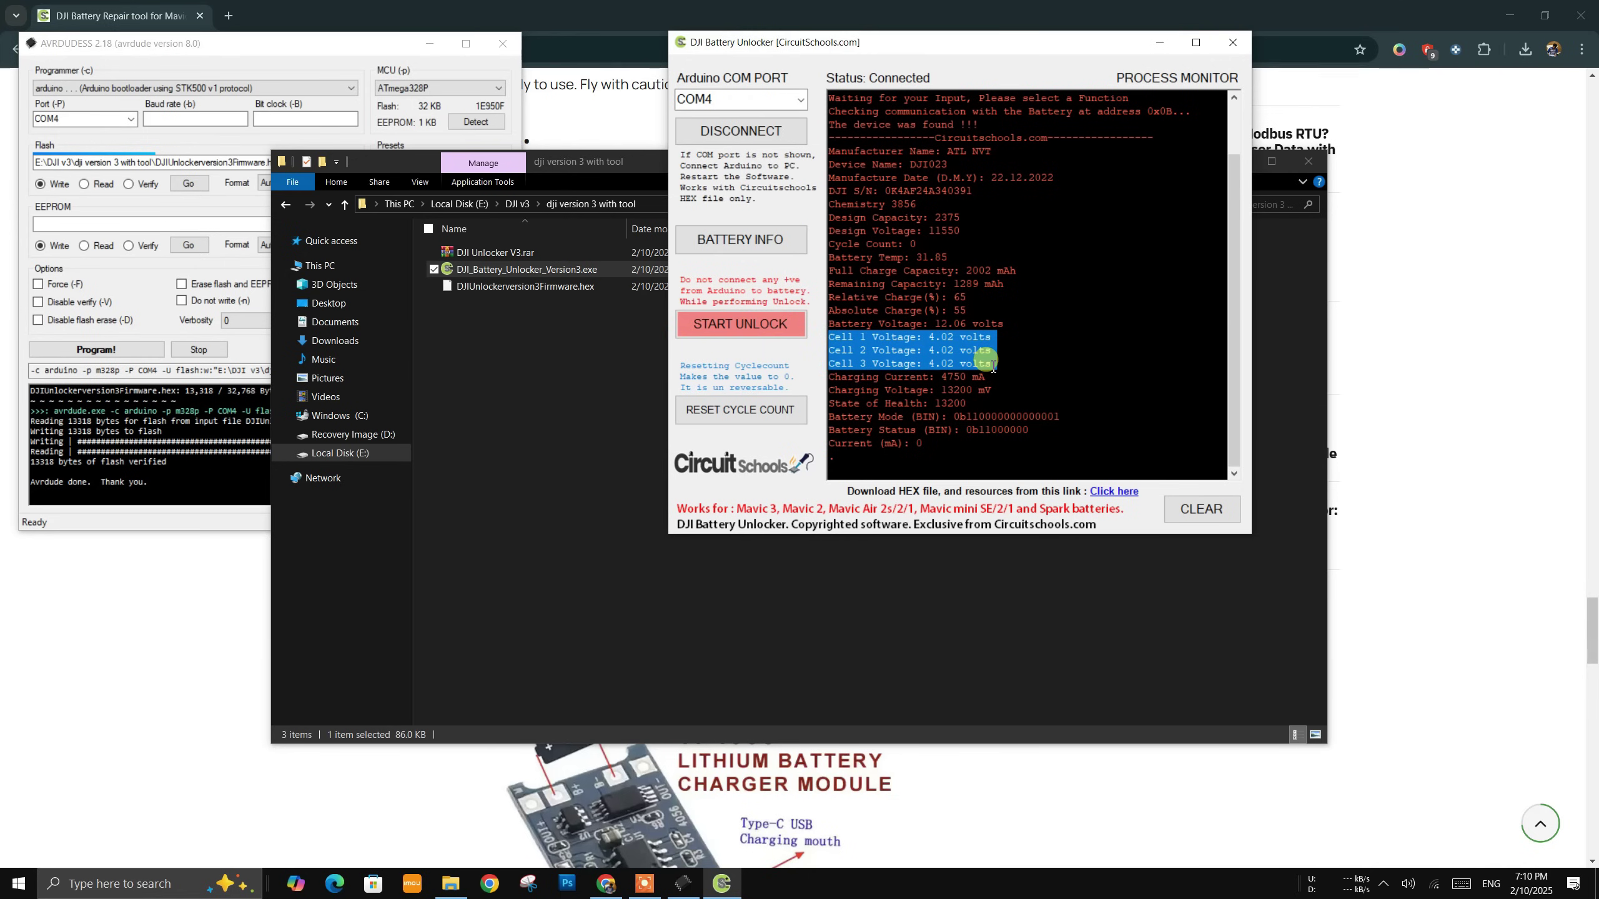
mouse_move(830, 337)
left_mouse_down()
mouse_move(1008, 368)
mouse_move(829, 324)
left_mouse_up()
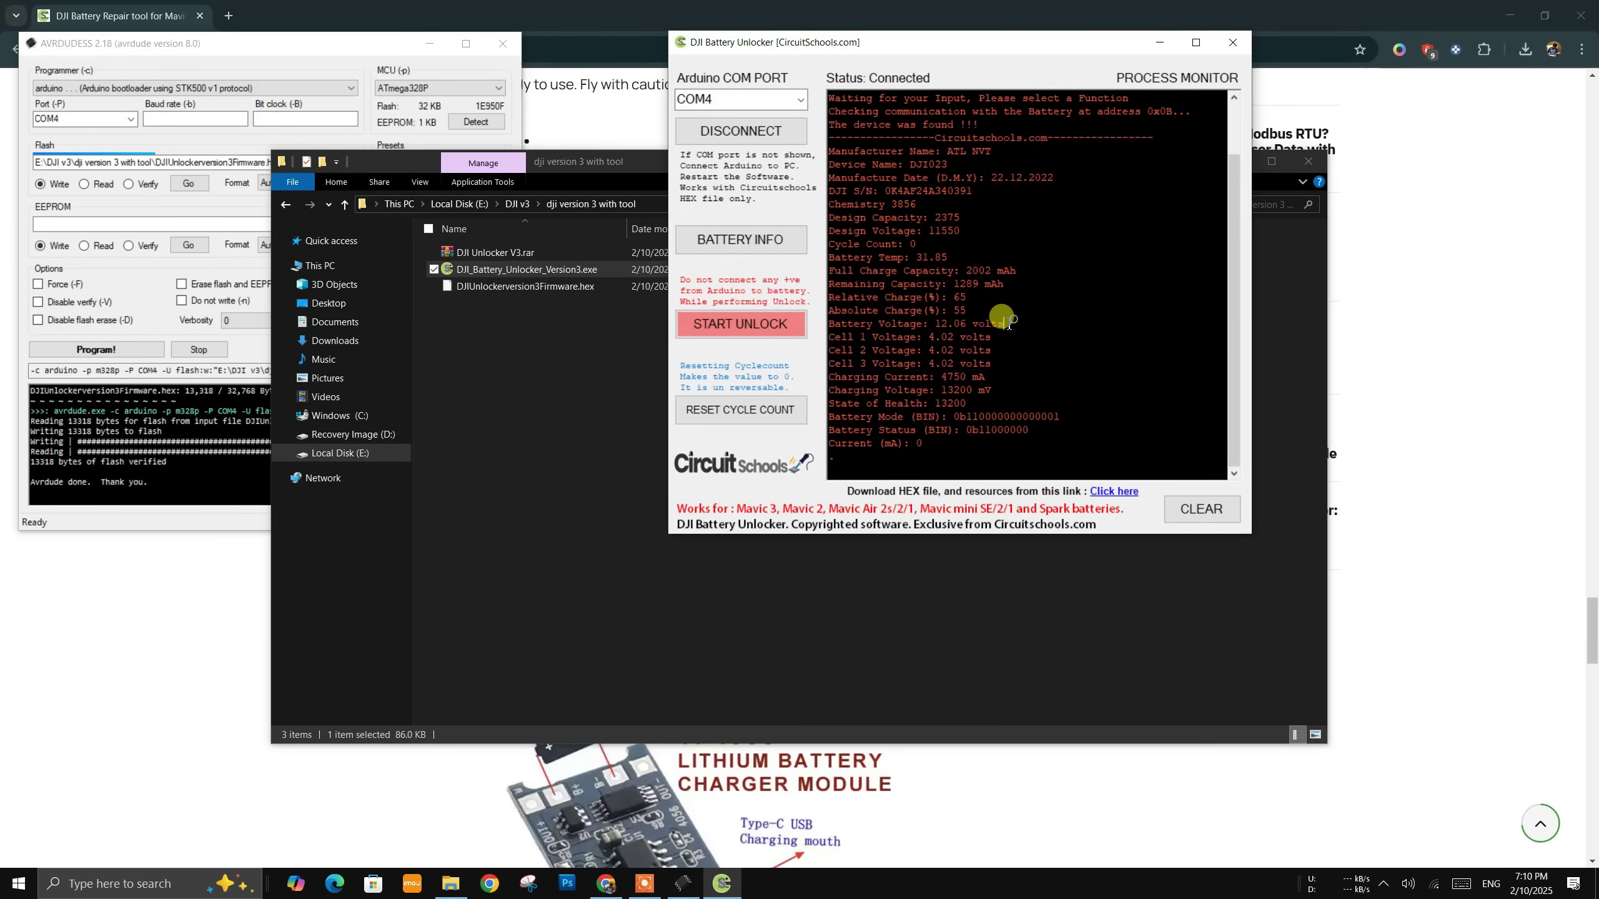
left_click(921, 303)
- Run the unlock and check the monitor reports the battery revived
left_click(744, 326)
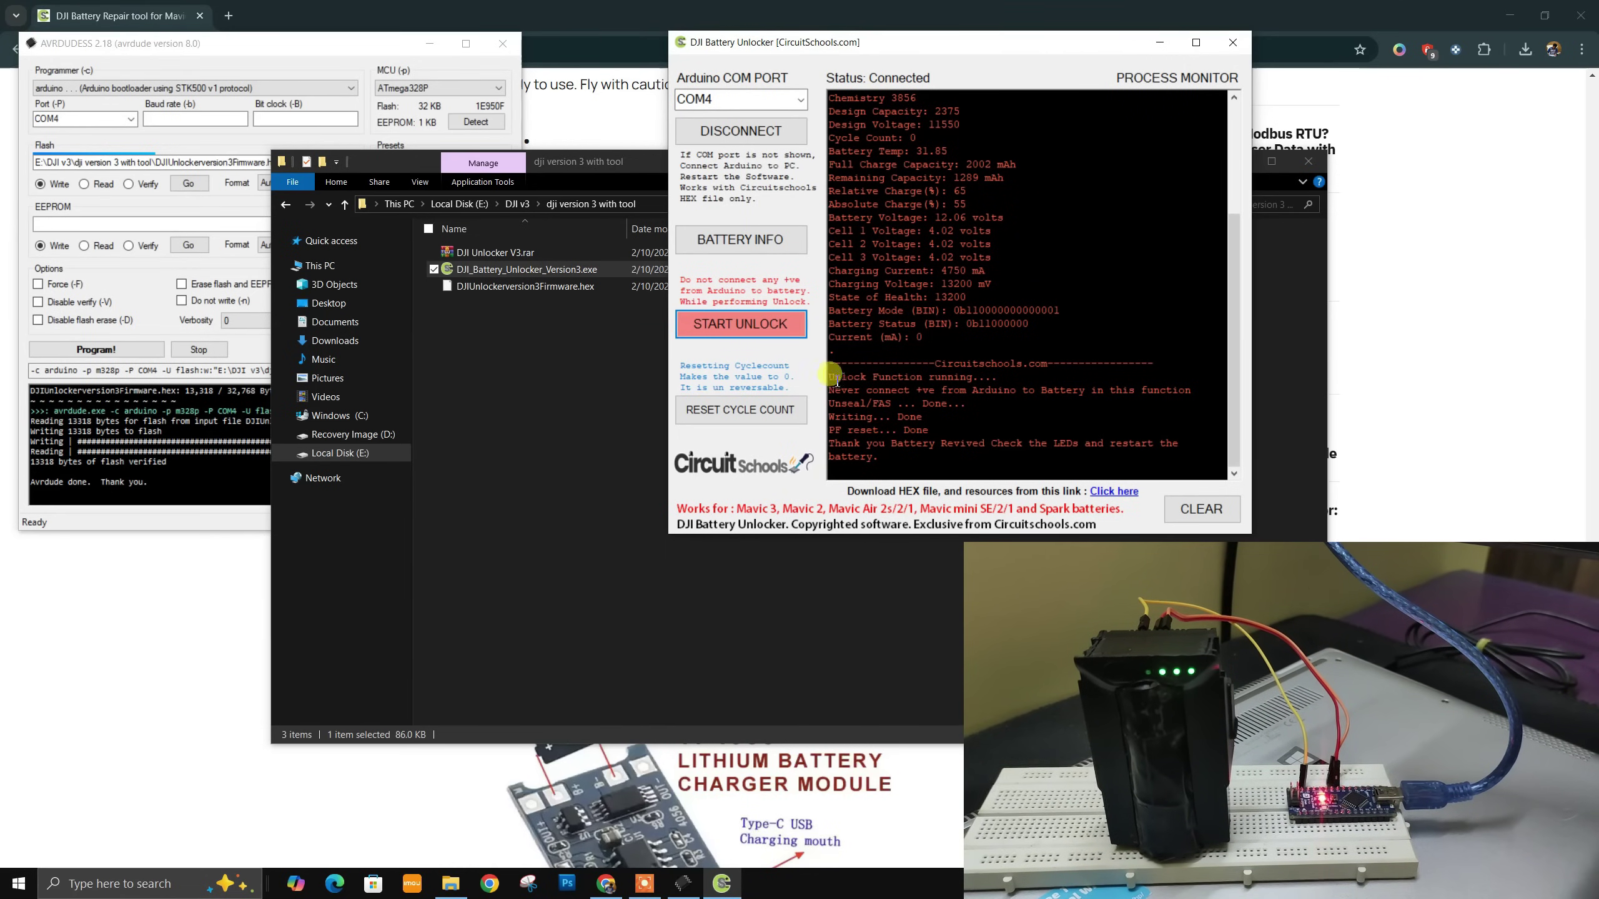
left_click_drag(830, 378, 934, 462)
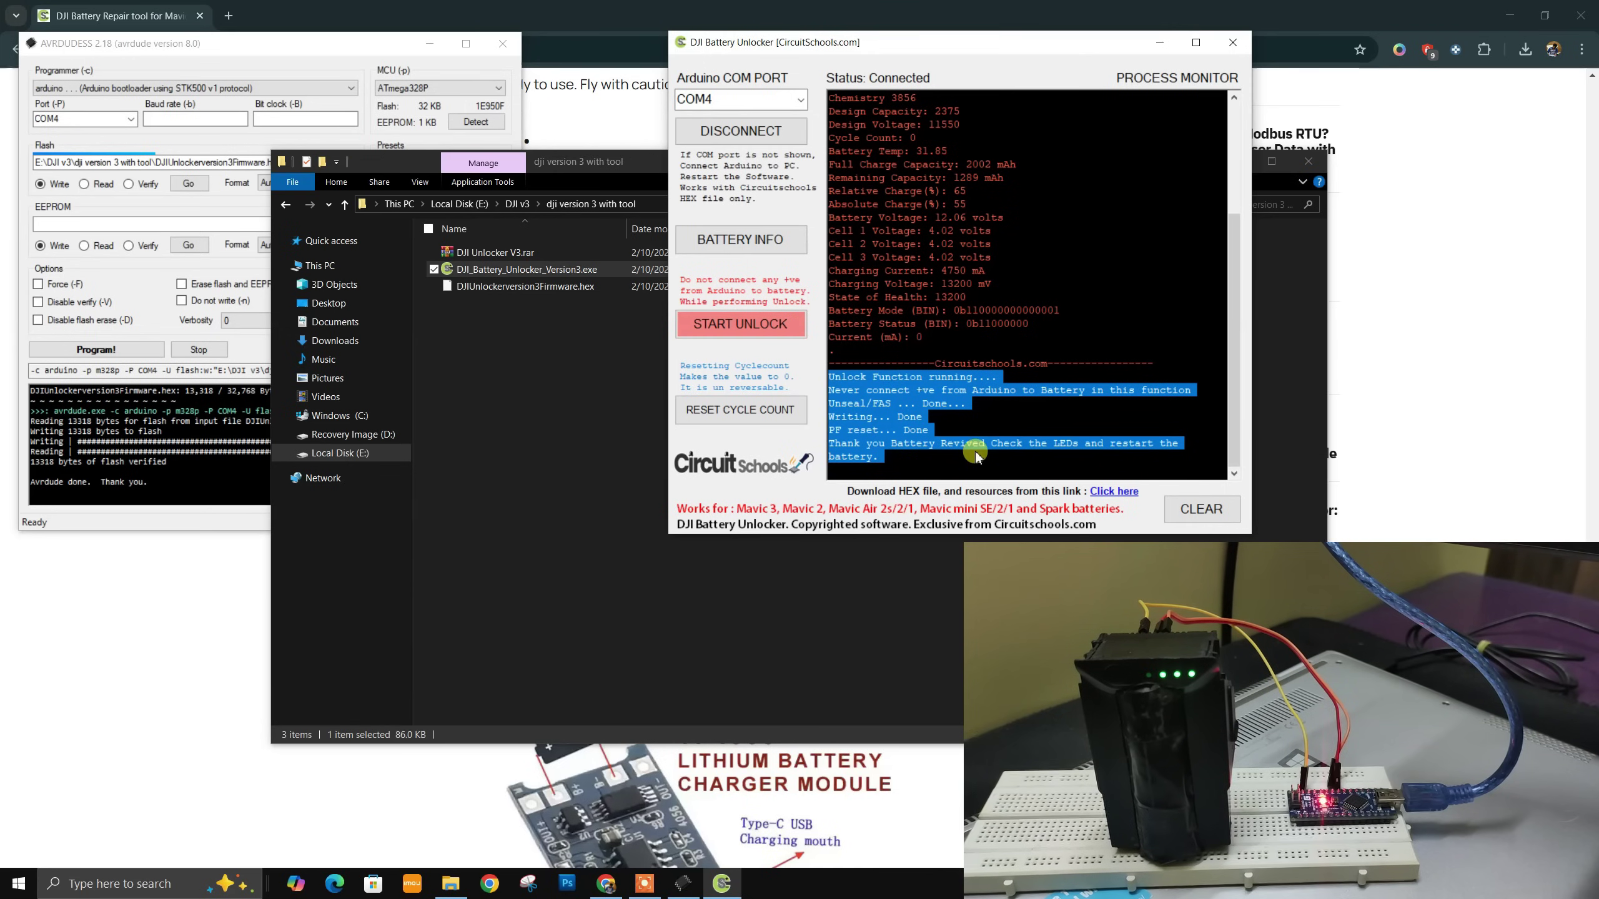
left_click(911, 464)
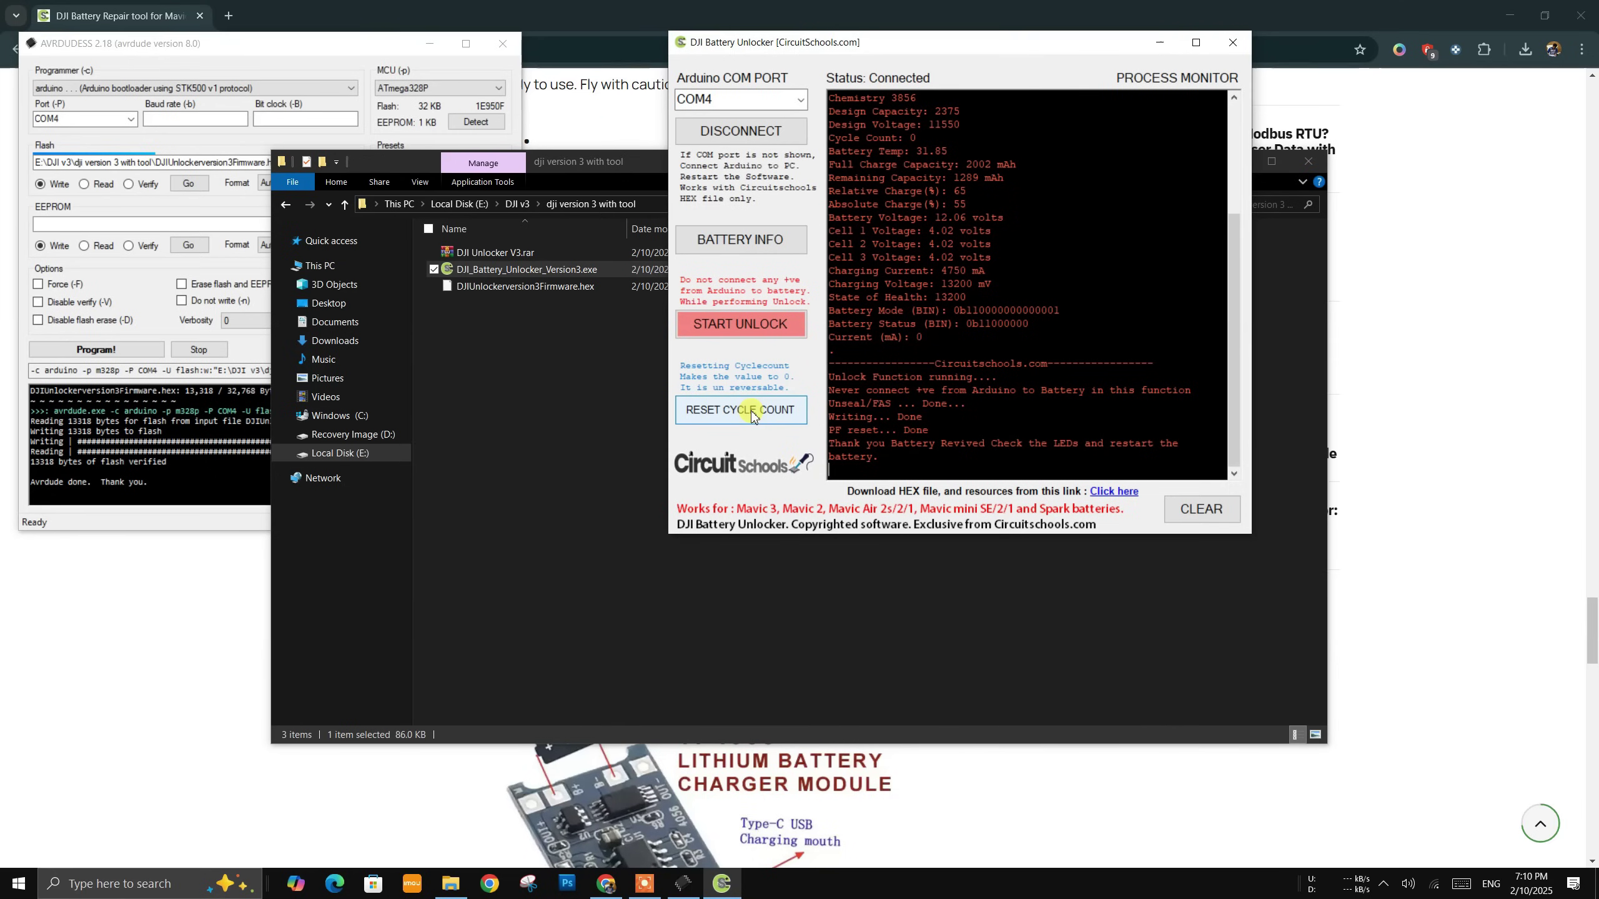
- Reset the battery's cycle count to 0 and confirm the Battery Sealed message
left_click(751, 410)
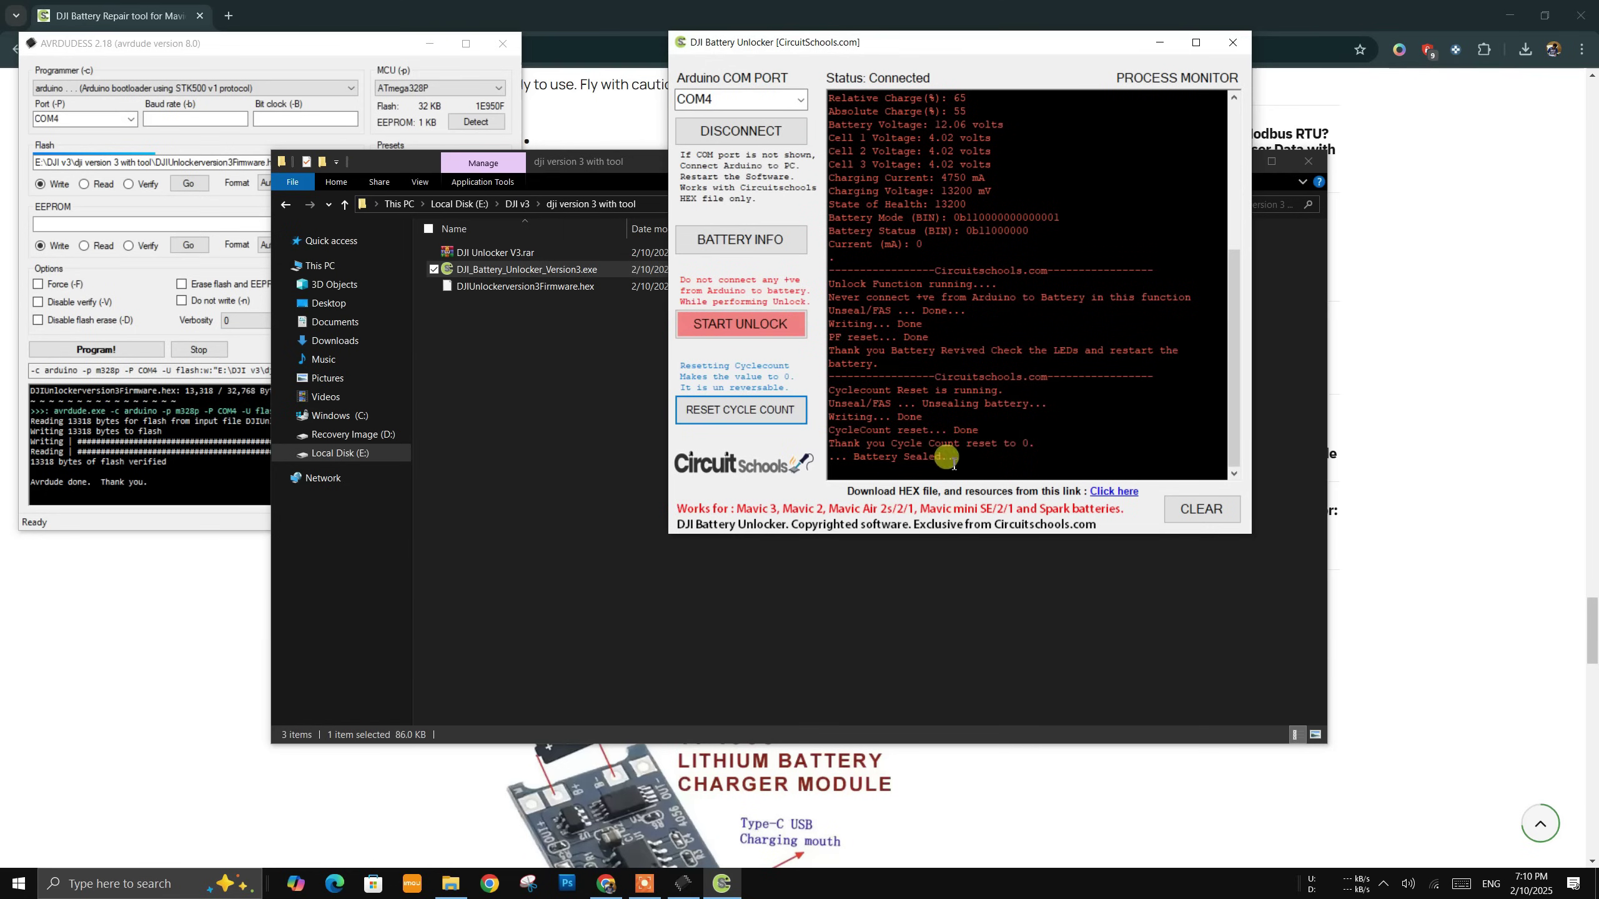
left_click_drag(828, 436, 1020, 439)
left_click(1056, 438)
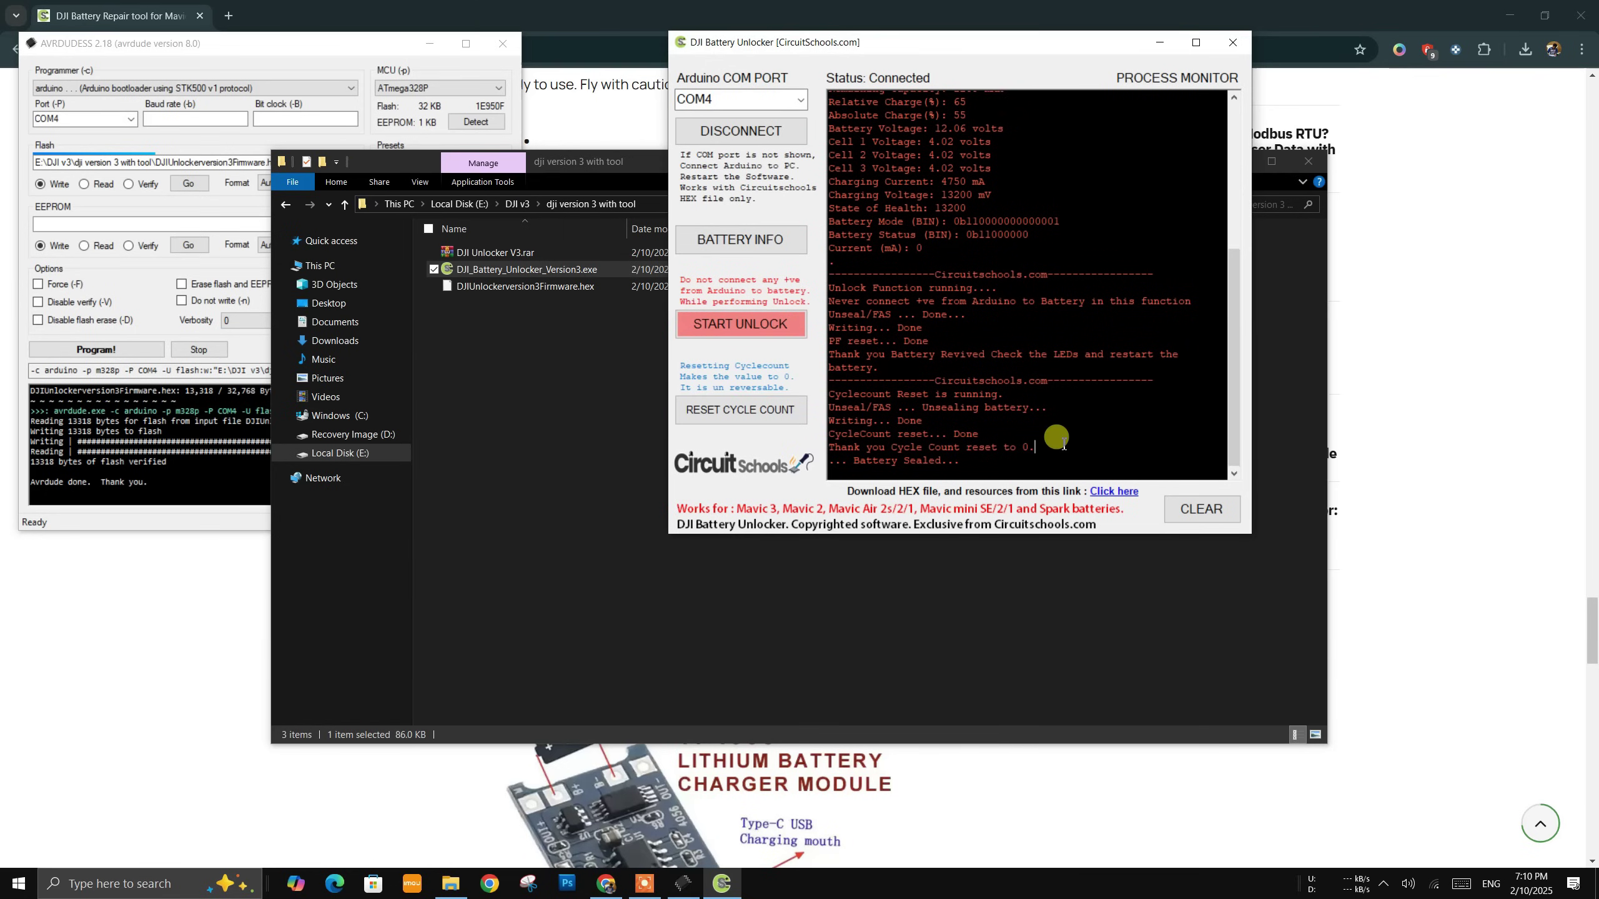
- Clear the process monitor log
left_click(1202, 509)
left_click(757, 241)
mouse_move(921, 207)
left_mouse_down()
mouse_move(842, 209)
mouse_move(911, 207)
left_mouse_up()
- Reconnect and read the new battery: 51 cycles, cells at 0.02, 0.05 and 3.72 V
left_click(741, 131)
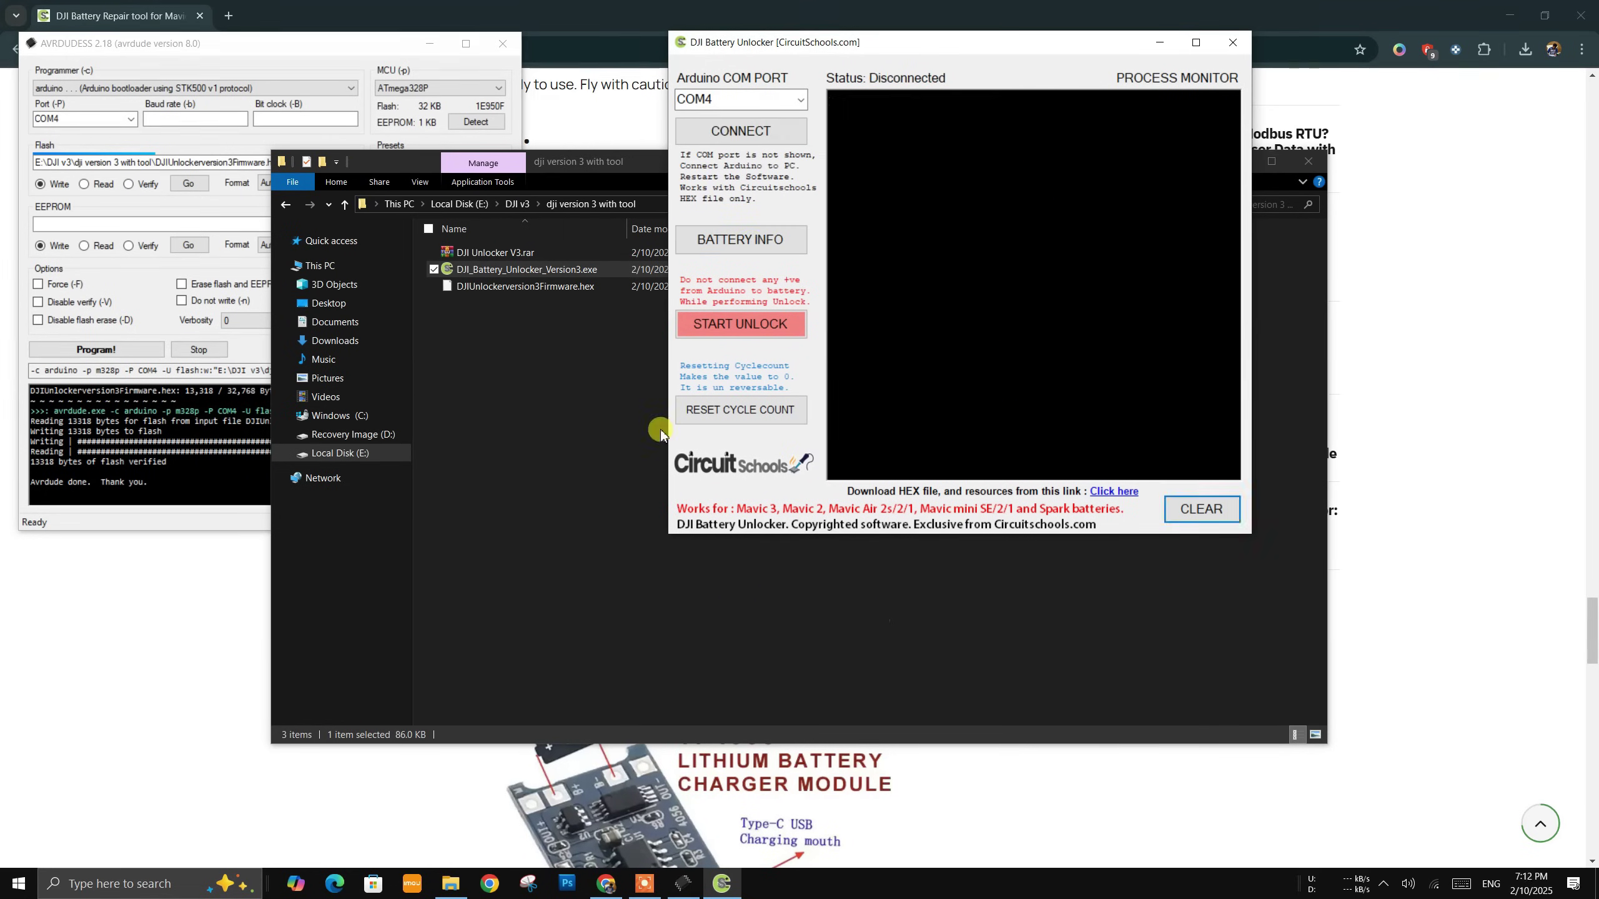
left_click(742, 134)
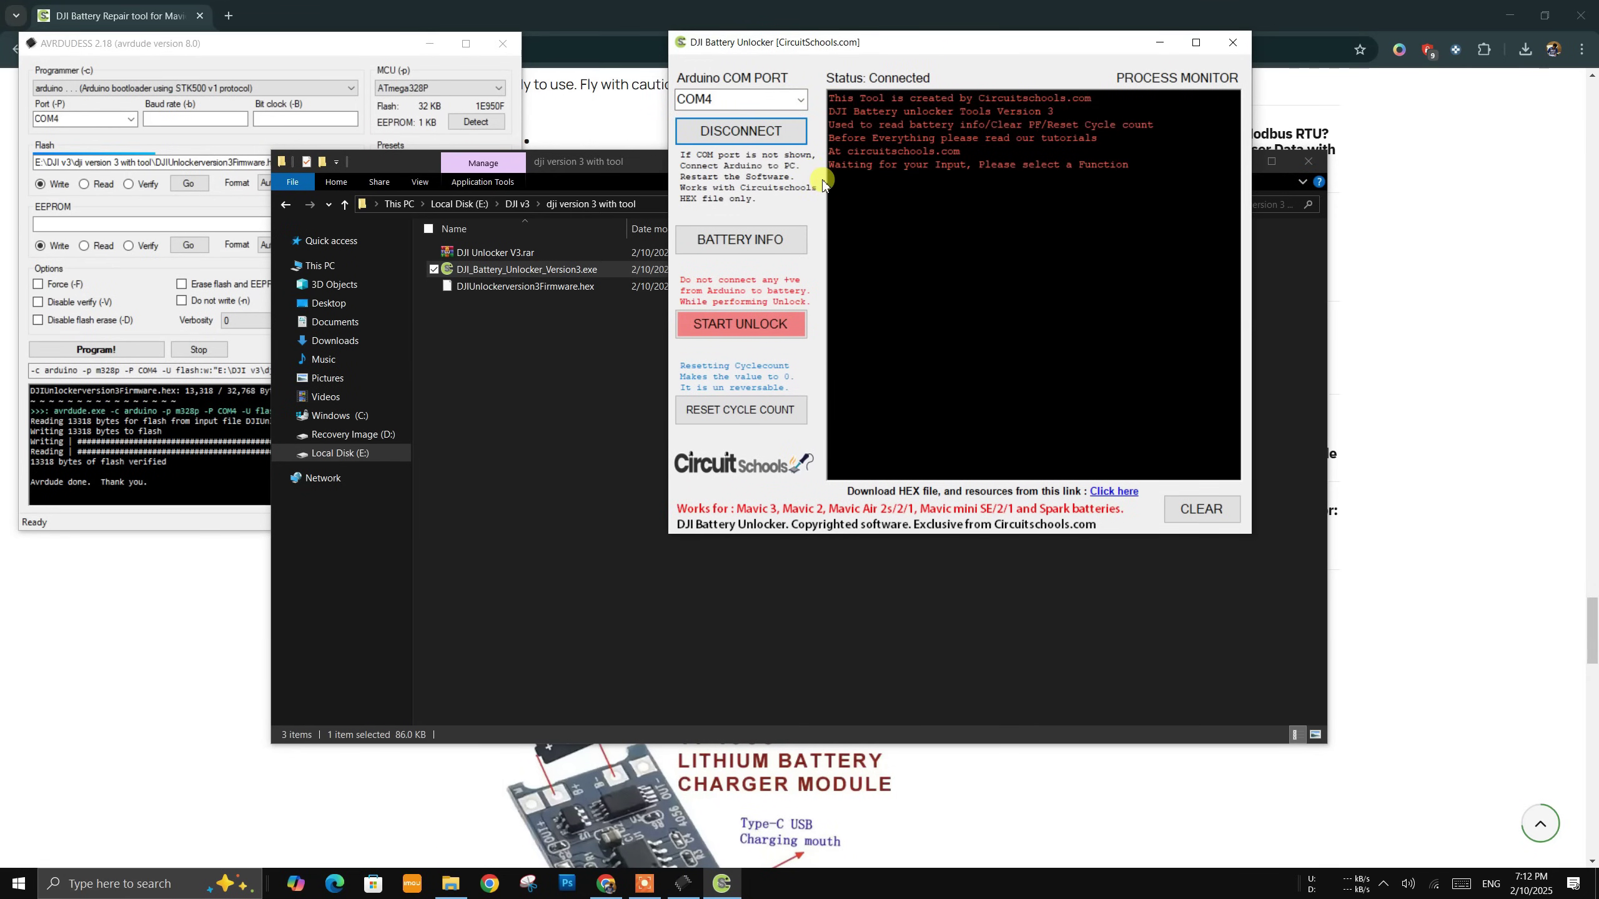
left_click(761, 237)
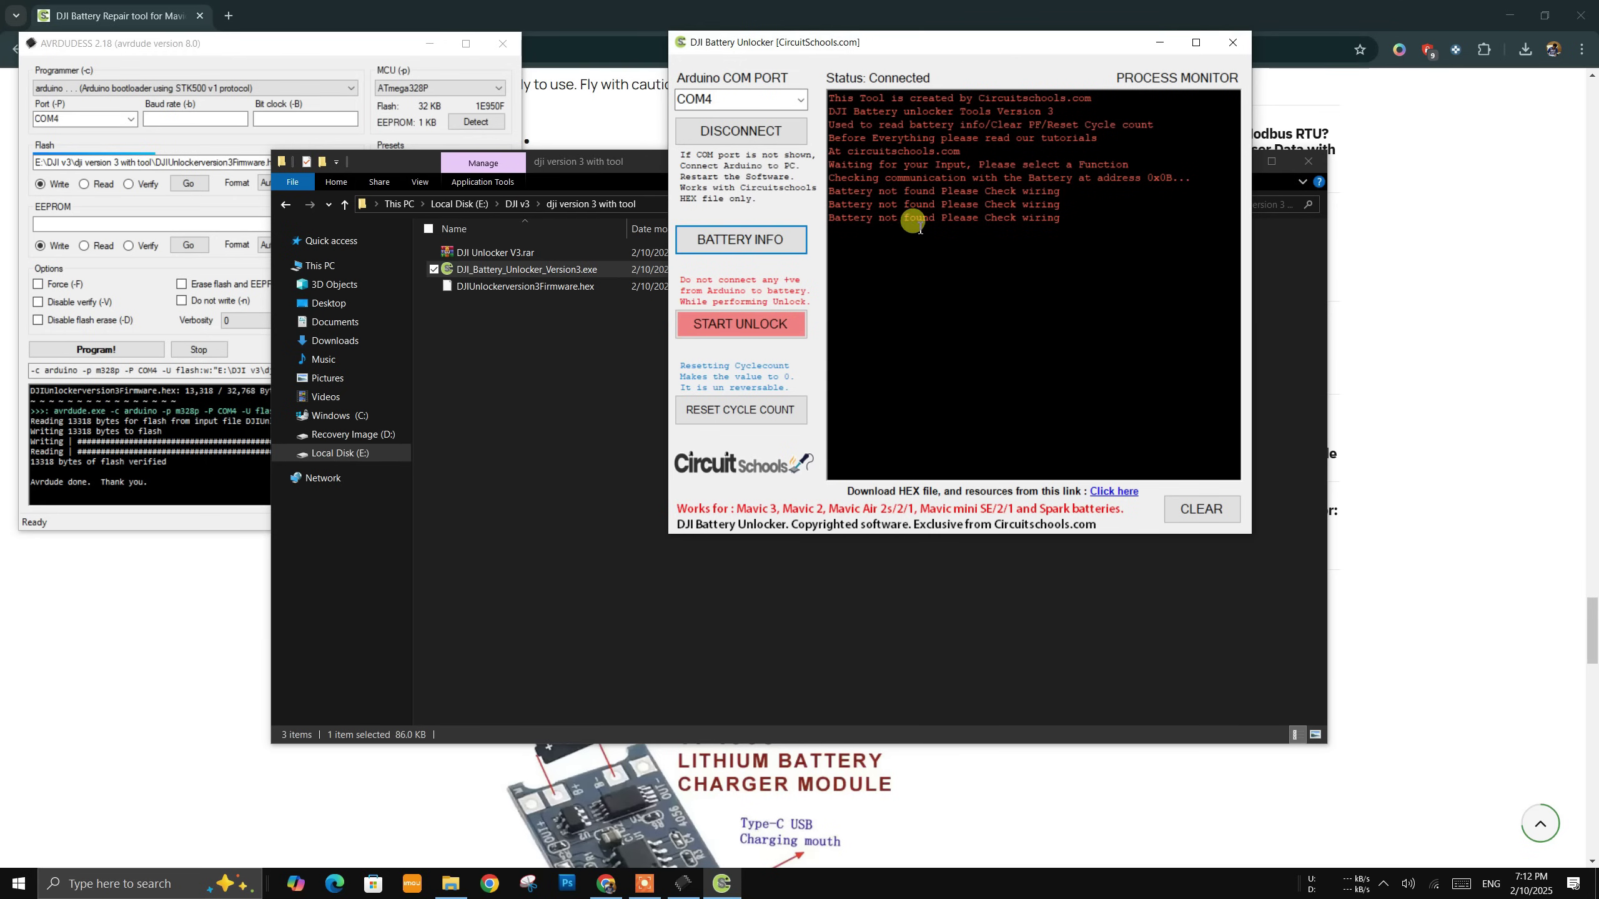
left_click(765, 140)
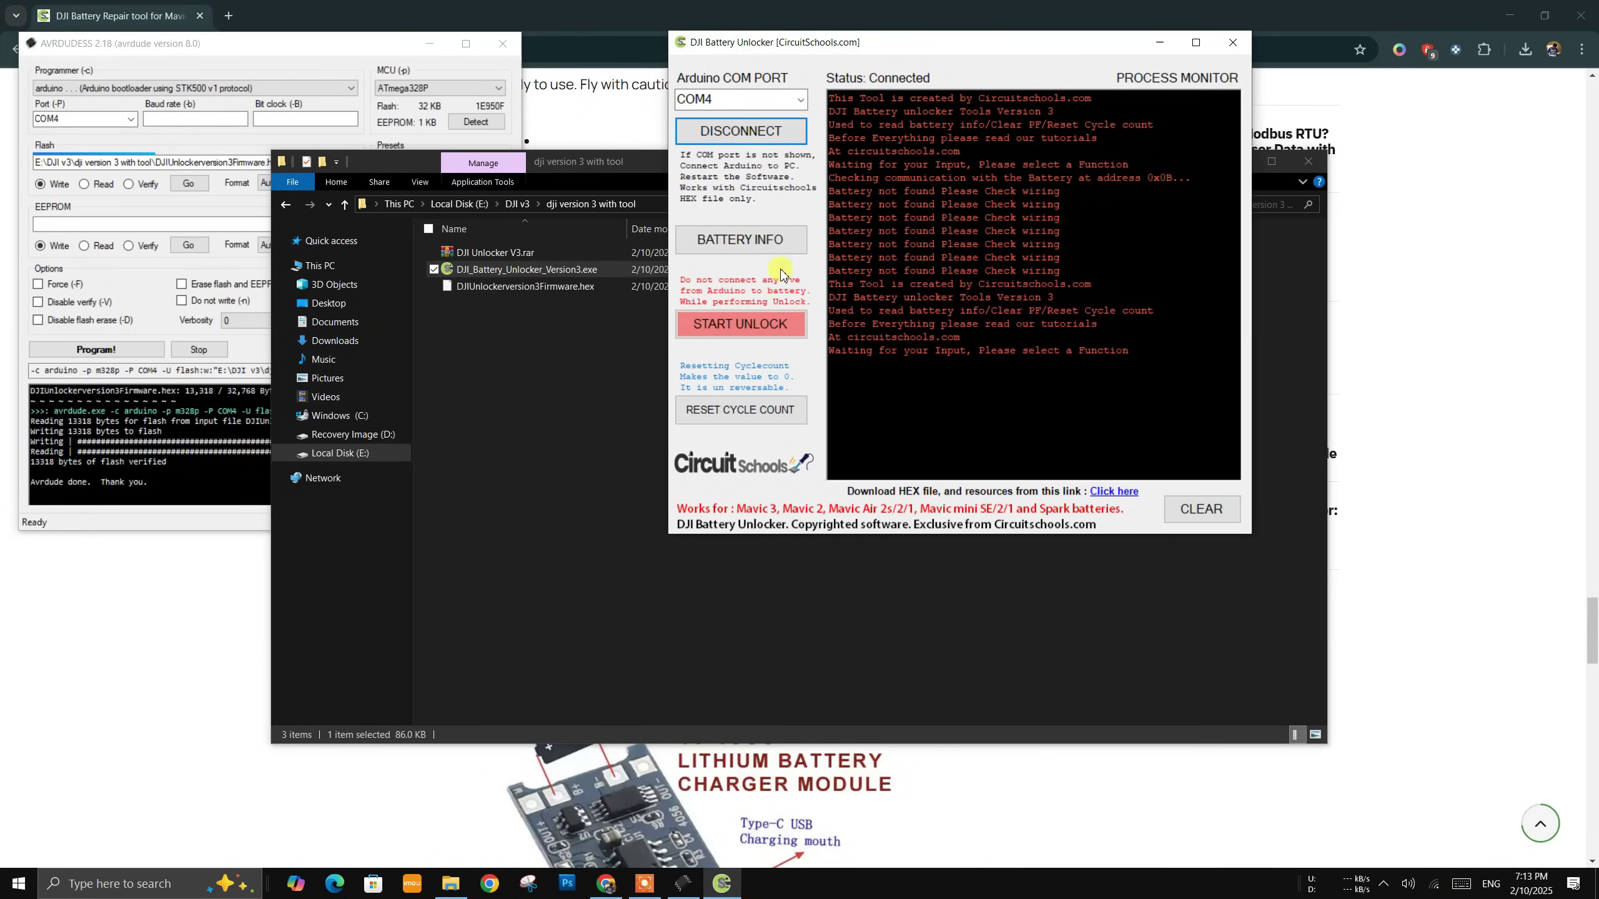
left_click(765, 245)
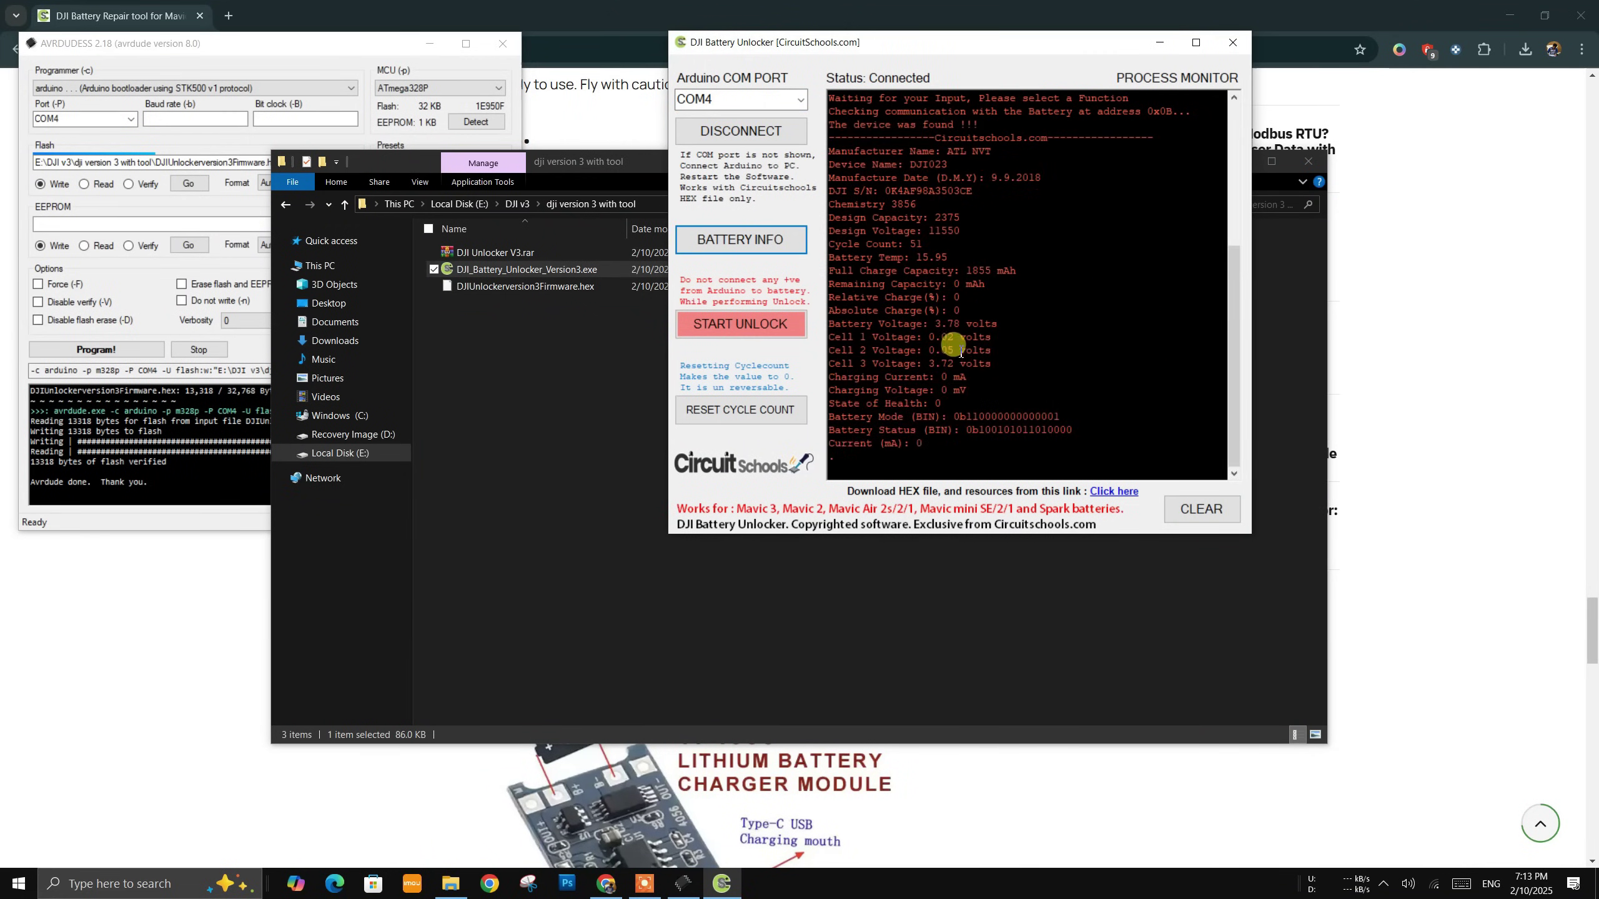
left_click_drag(829, 336, 997, 364)
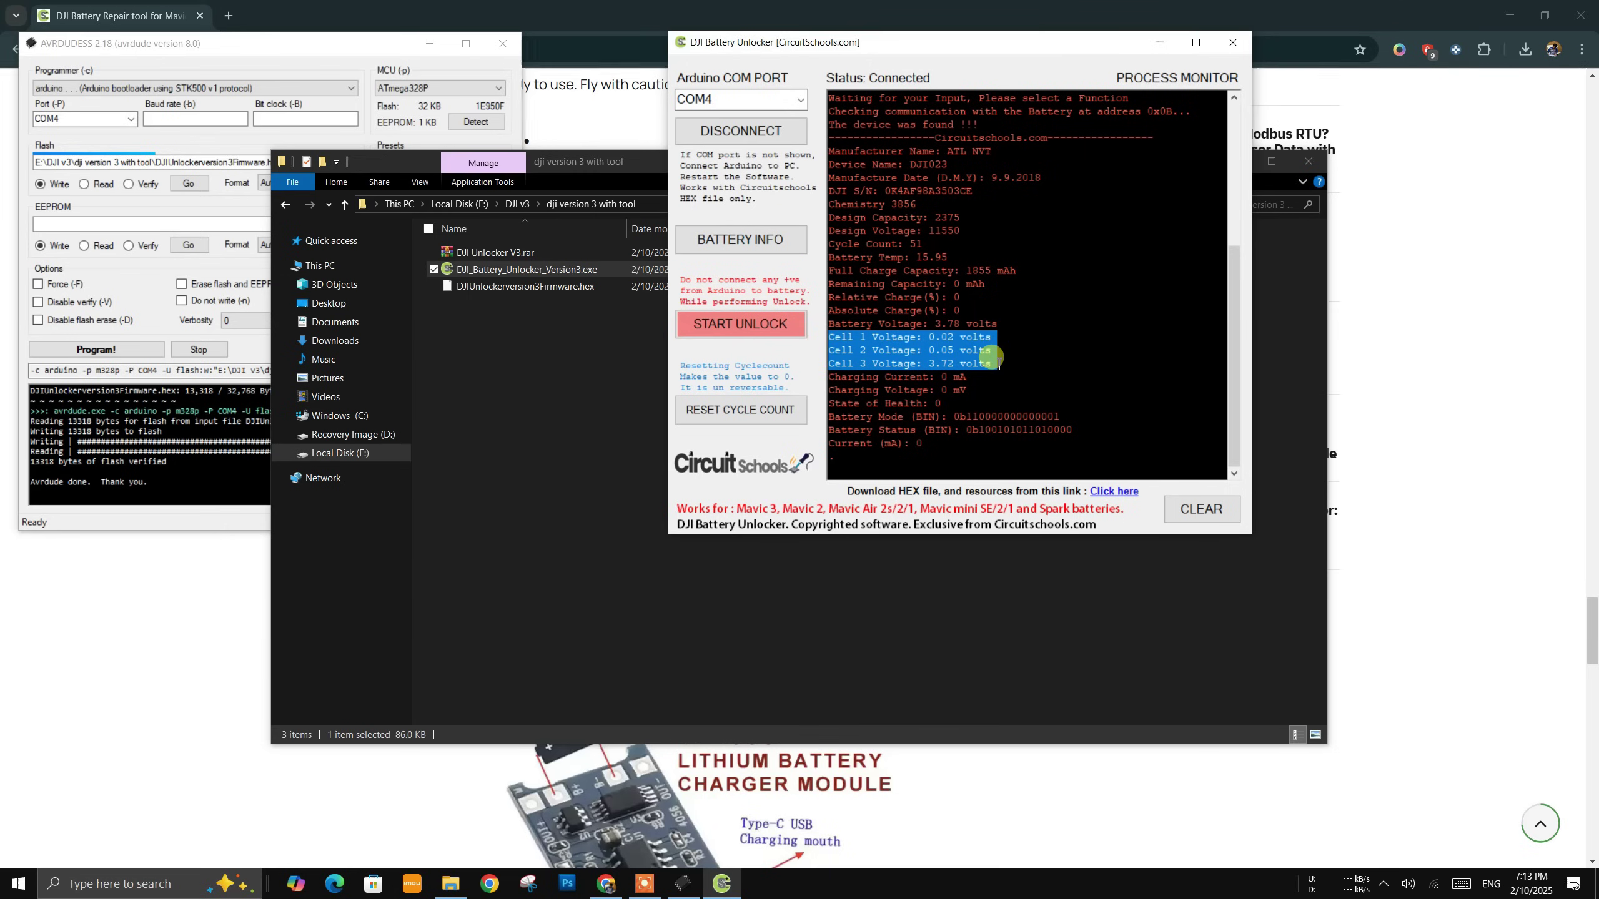
- Scroll the article to the TP4056 section on charging each cell individually
scroll(421, 359, "down", 3)
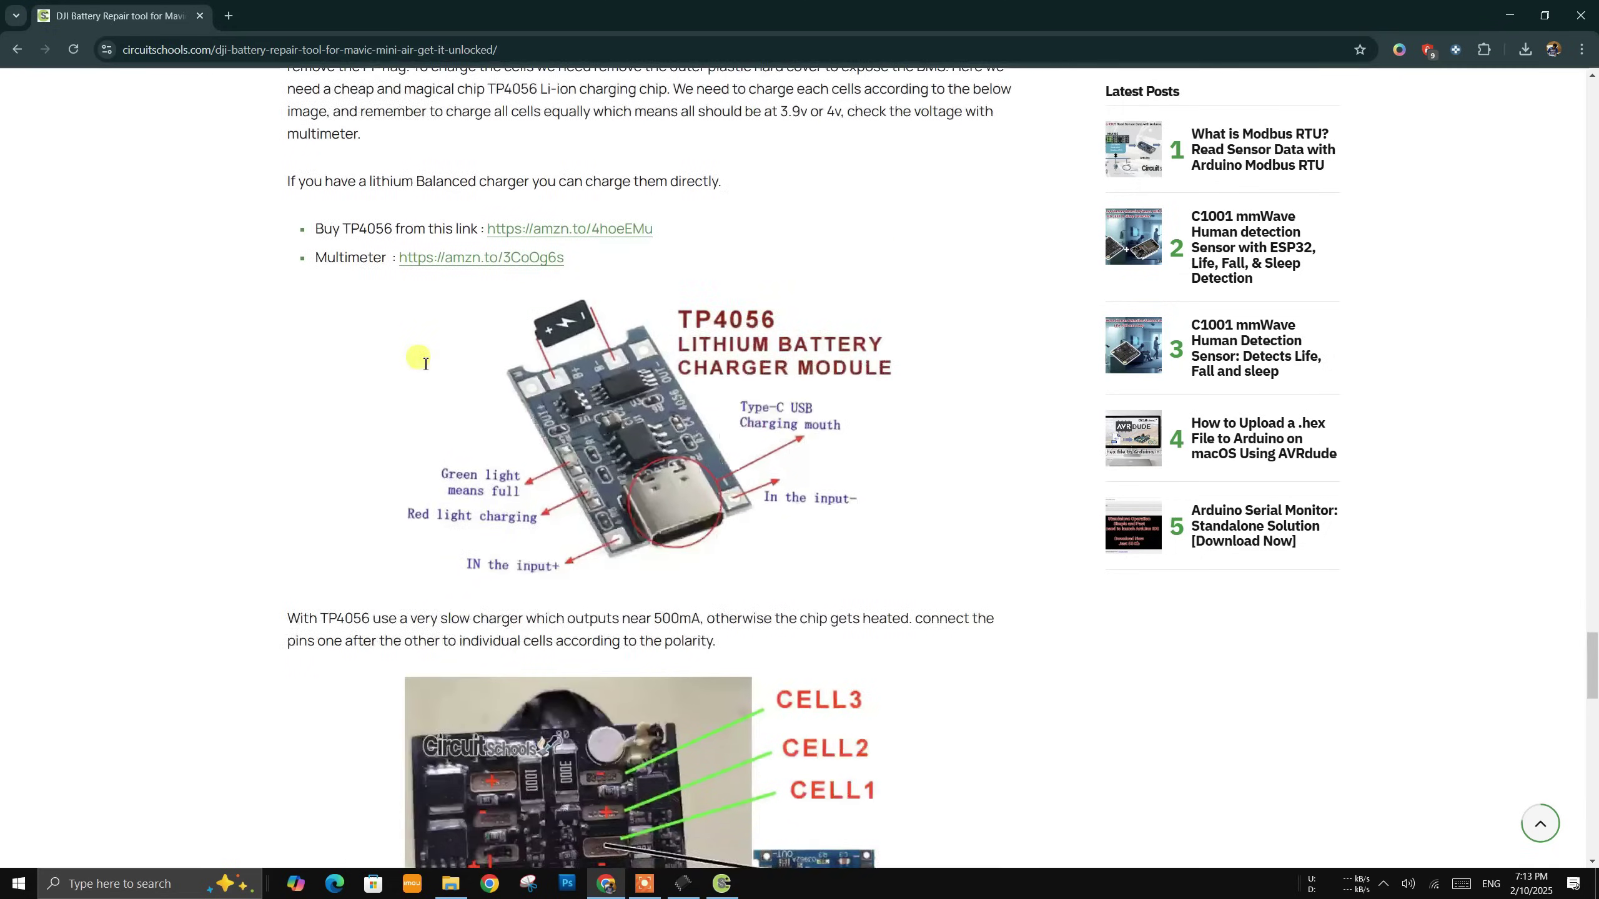
scroll(425, 364, "down", 4)
scroll(421, 362, "up", 3)
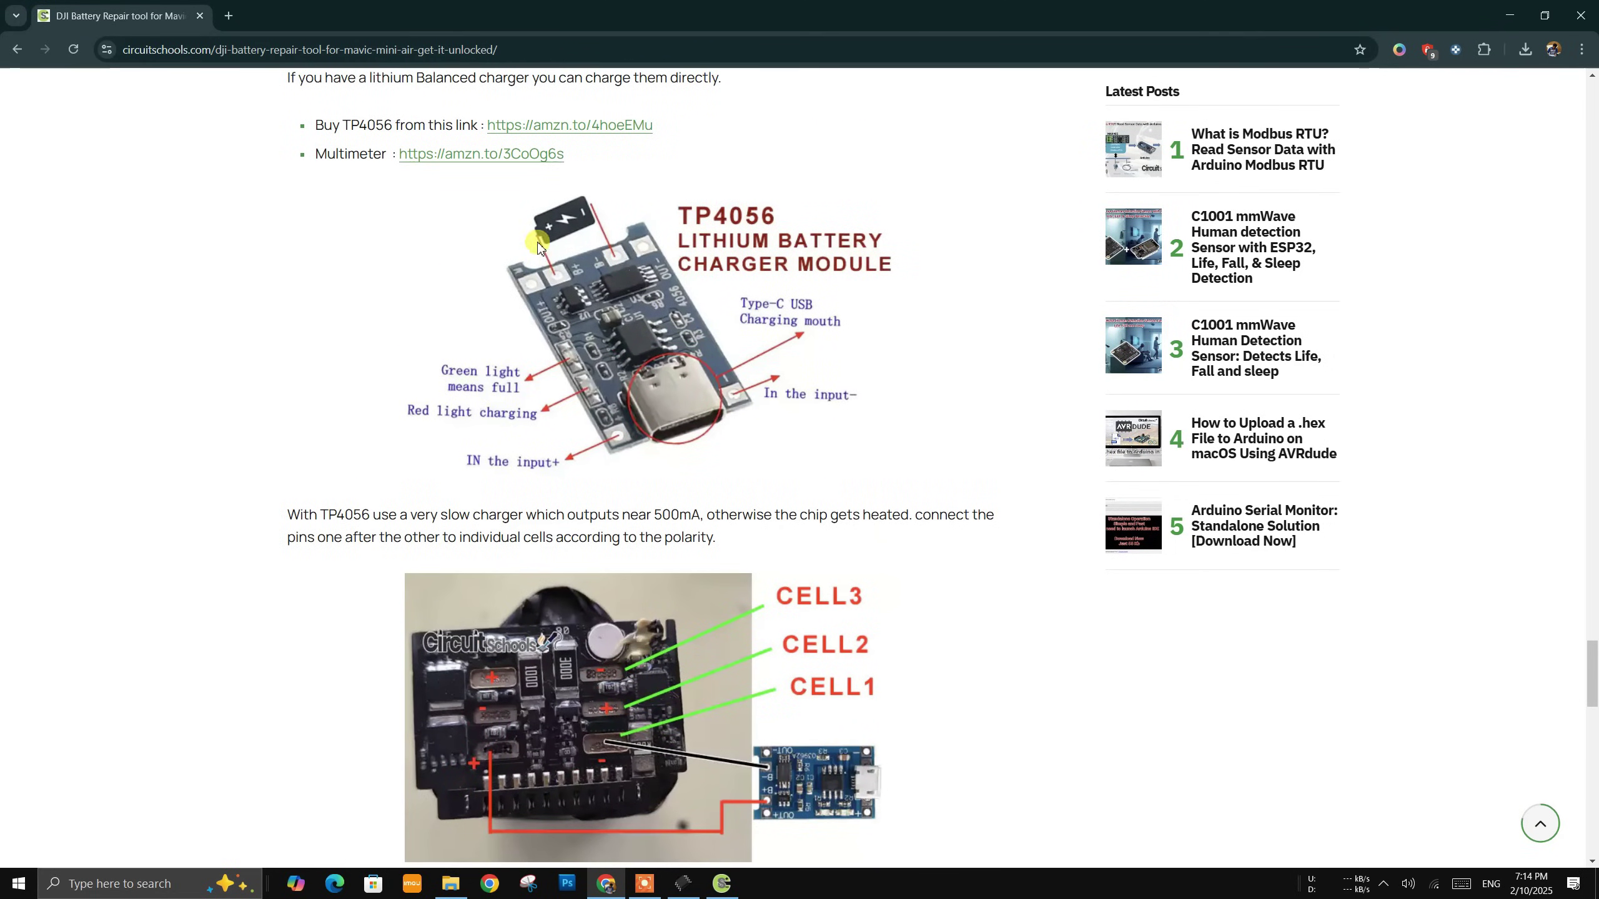
scroll(566, 359, "down", 2)
scroll(654, 529, "down", 2)
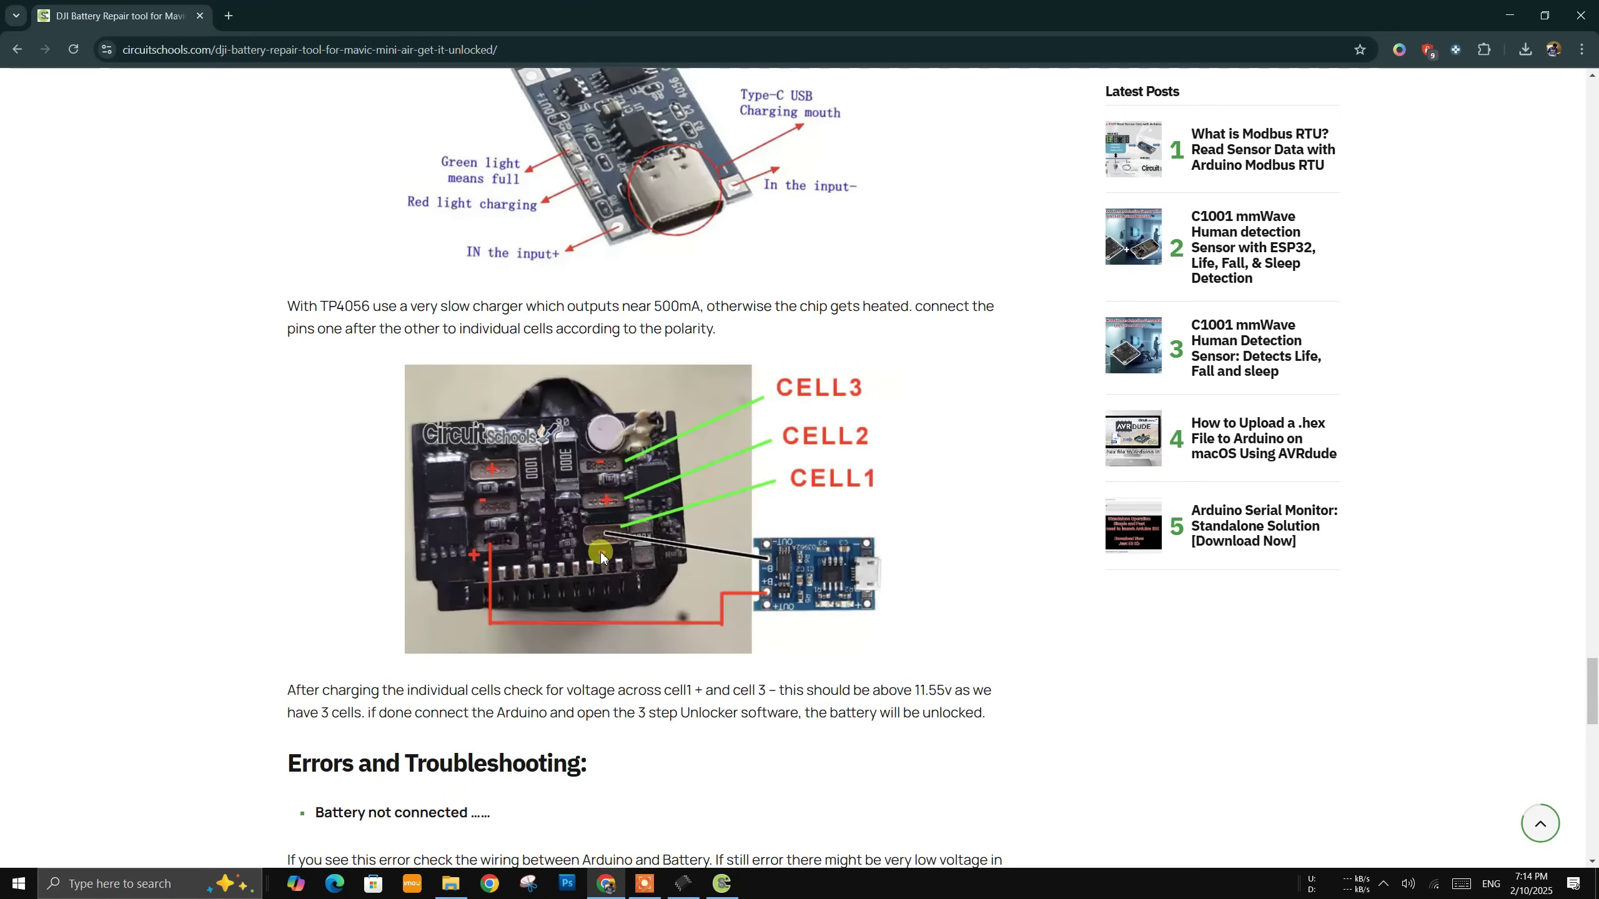